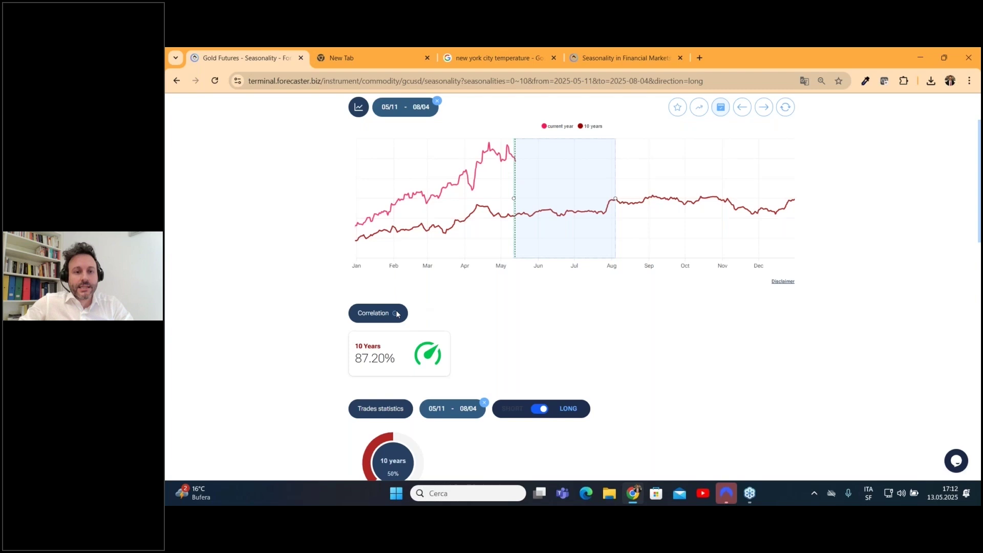
- Copy the phrase 'Pearson formula' from the correlation score's explanation tooltip
click(397, 314)
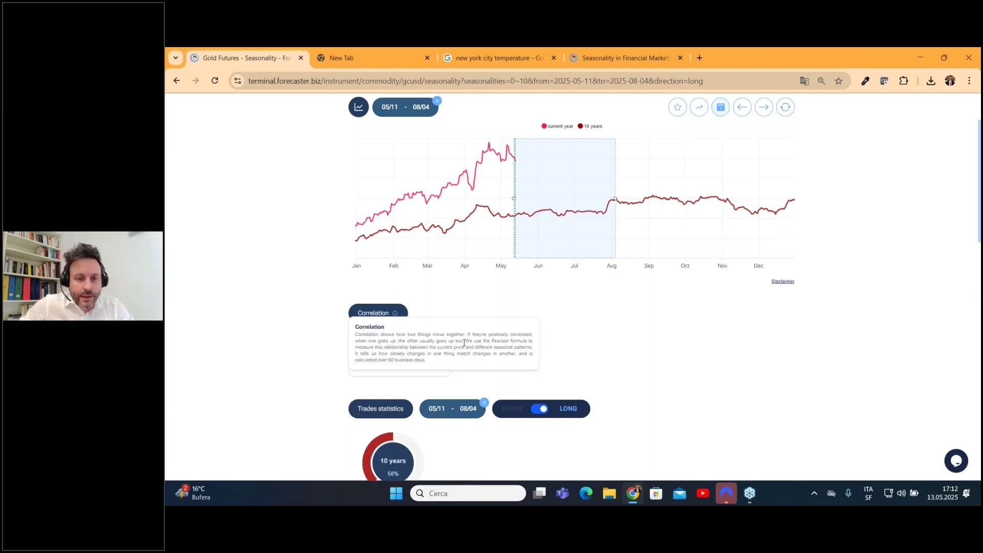
drag(491, 340, 530, 342)
right_click(517, 345)
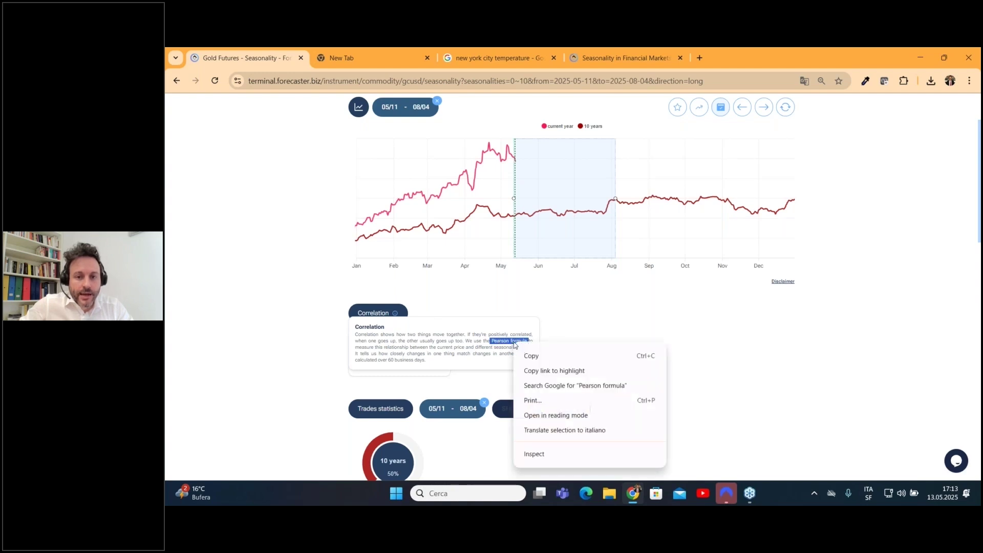
click(523, 354)
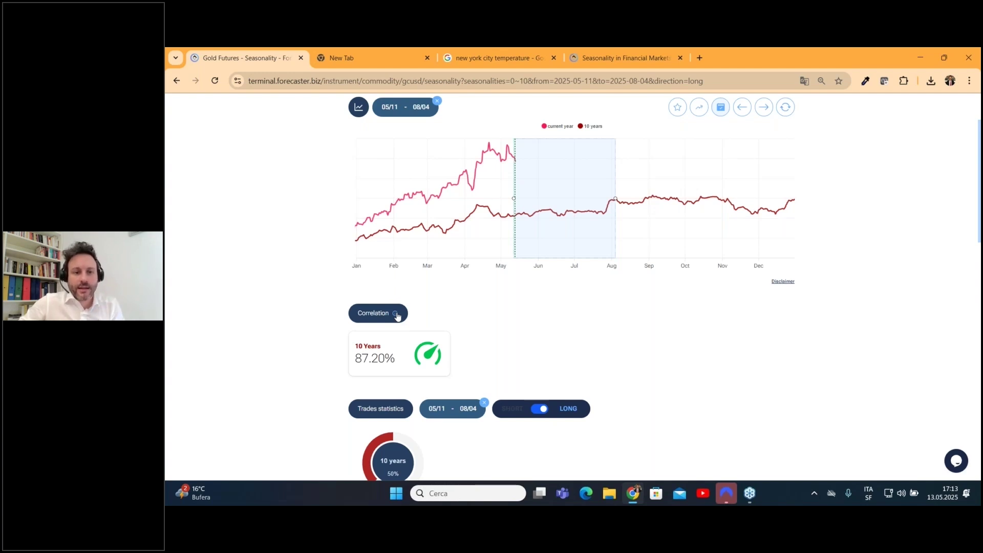
mouse_move(397, 316)
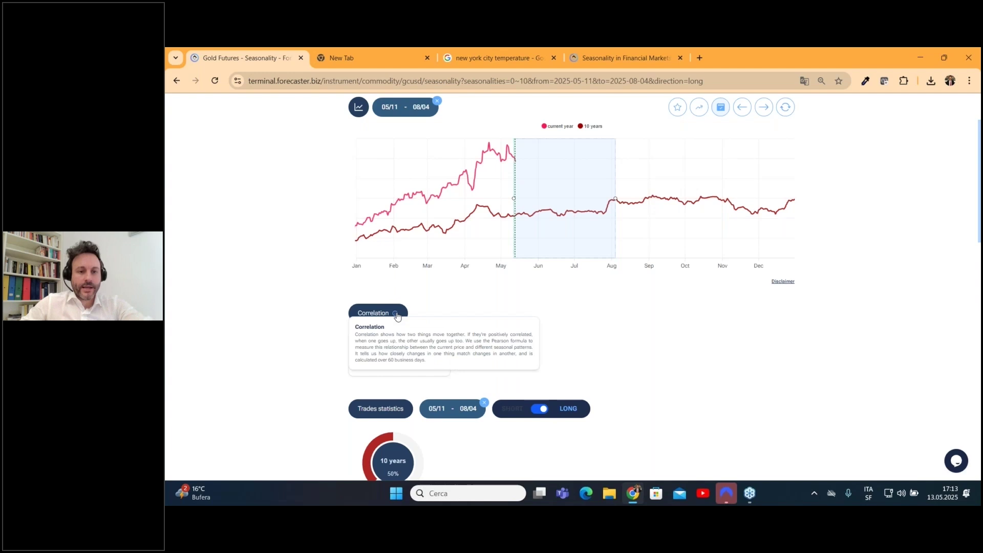
scroll(397, 316, up, 4)
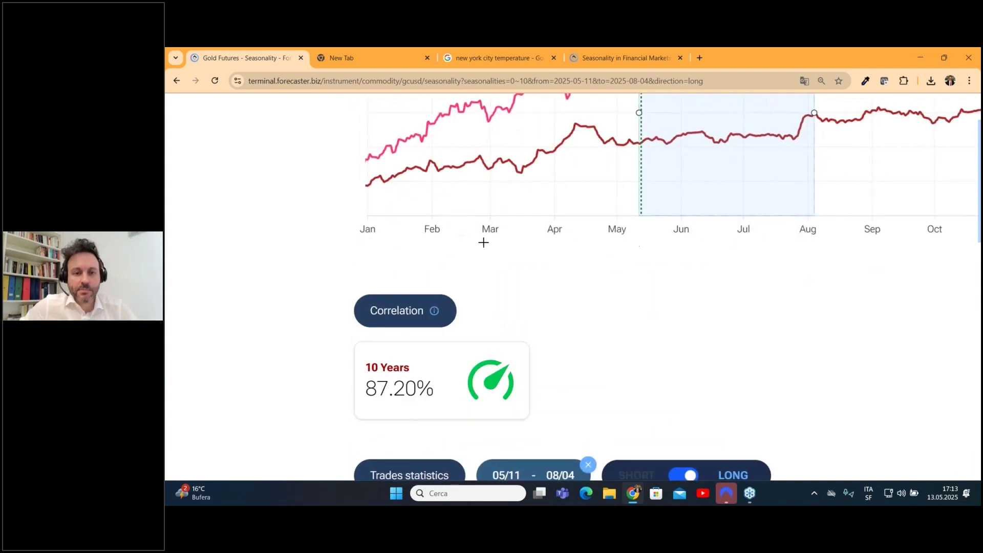
mouse_move(437, 314)
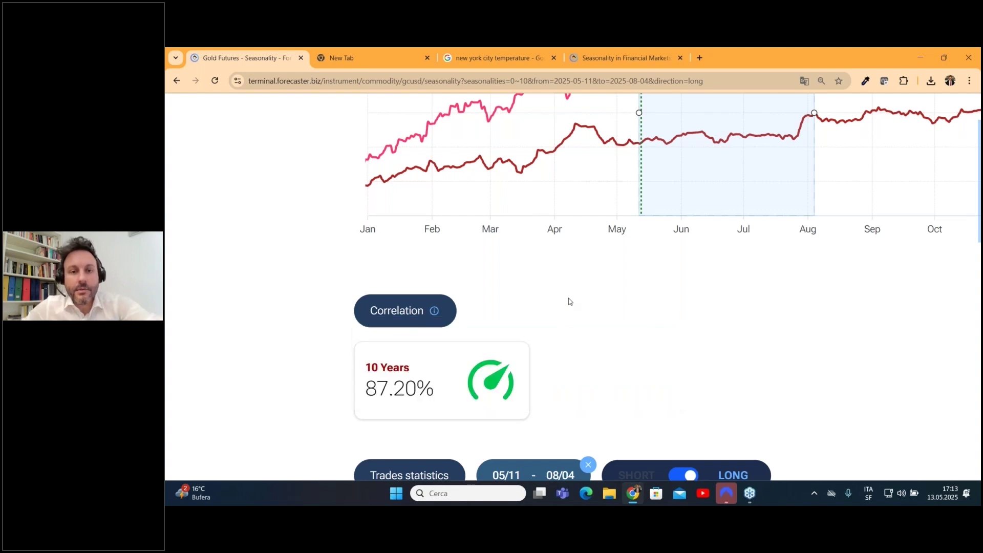
key(ctrl+minus)
key(ctrl+minus)
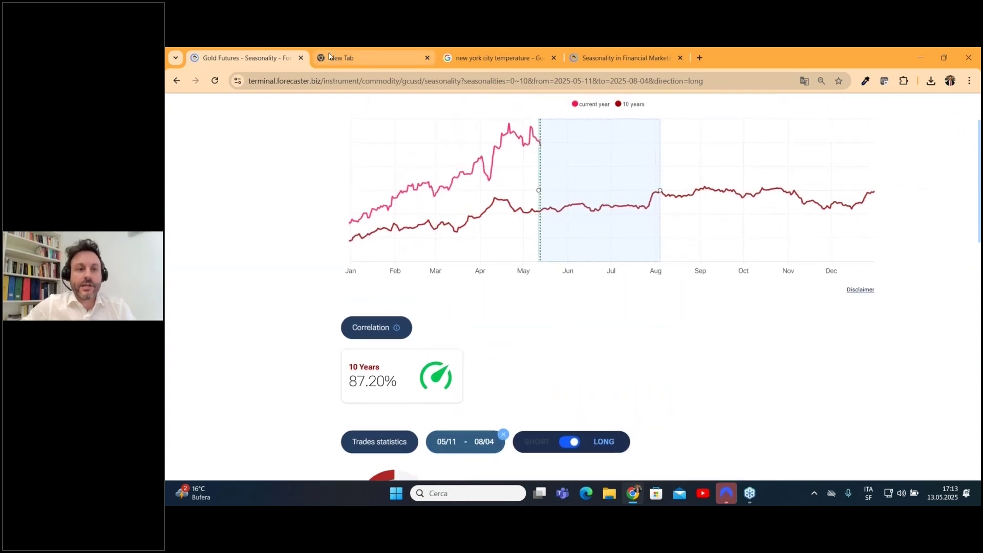
- Search Google for 'Pearson formula', look over the results, and return to the Gold Futures tab
click(330, 56)
click(379, 80)
text(Pearson formula)
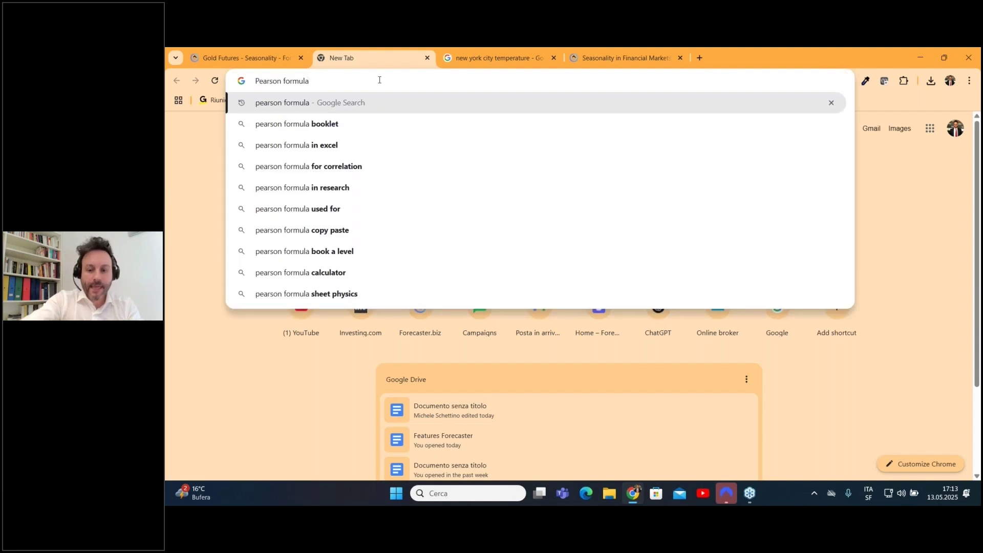
key(Return)
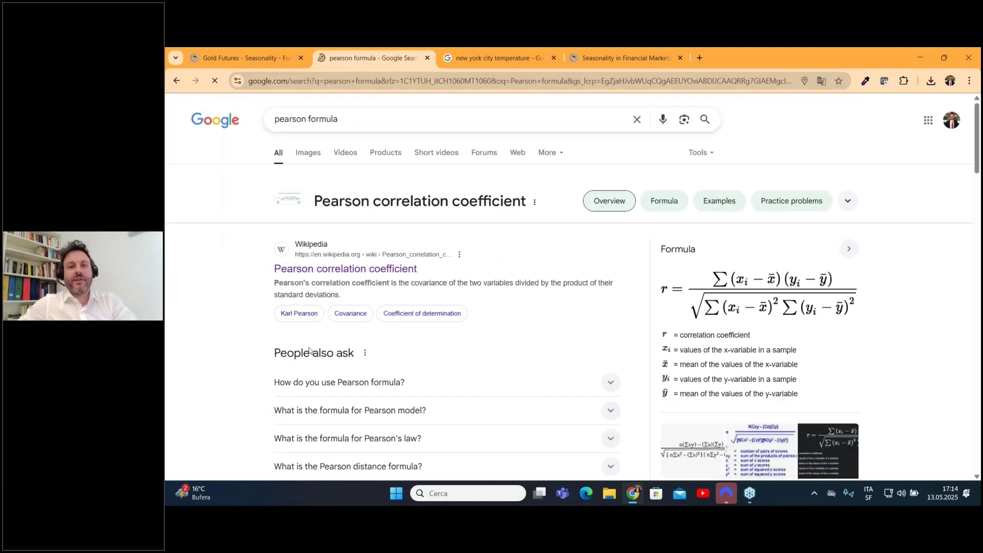
scroll(451, 335, down, 1)
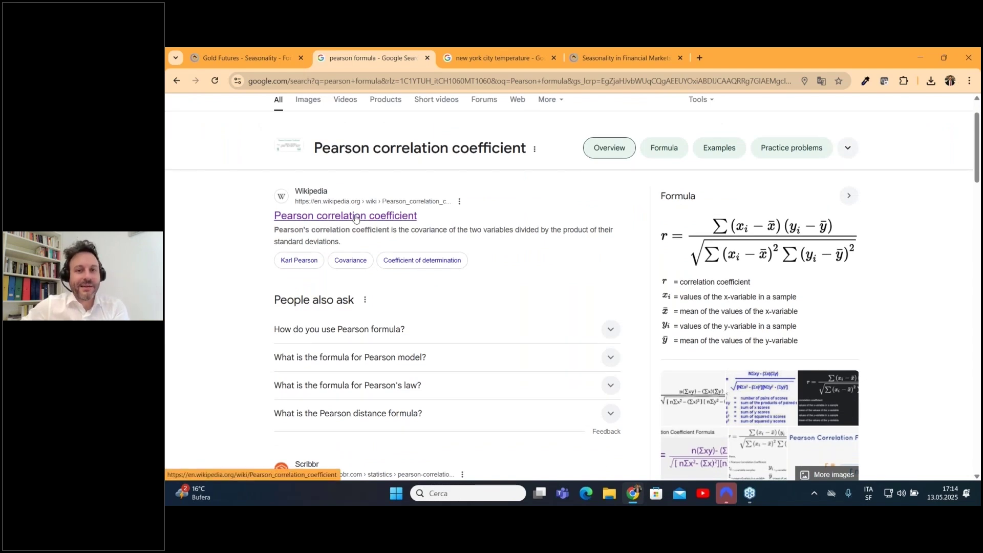
click(254, 55)
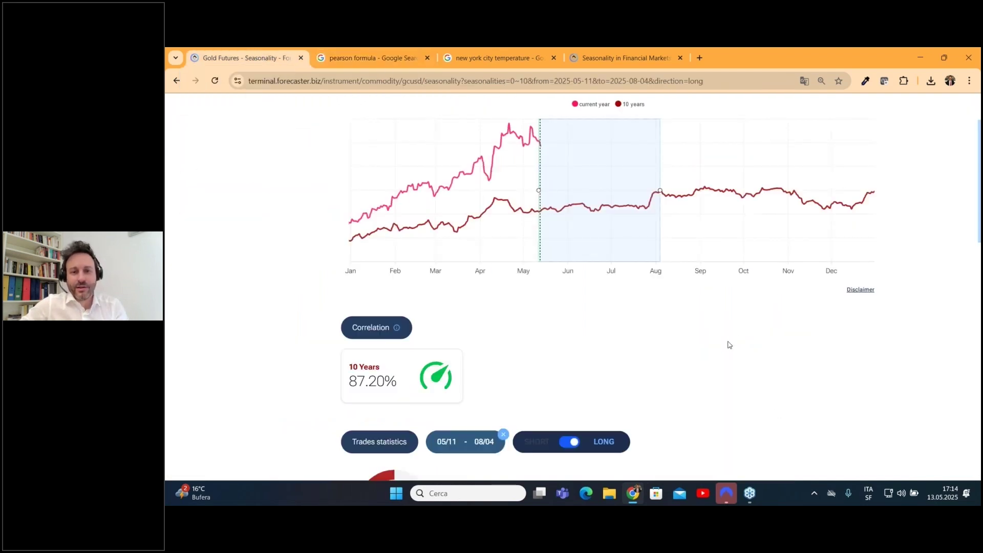
scroll(674, 360, up, 1)
scroll(671, 358, down, 1)
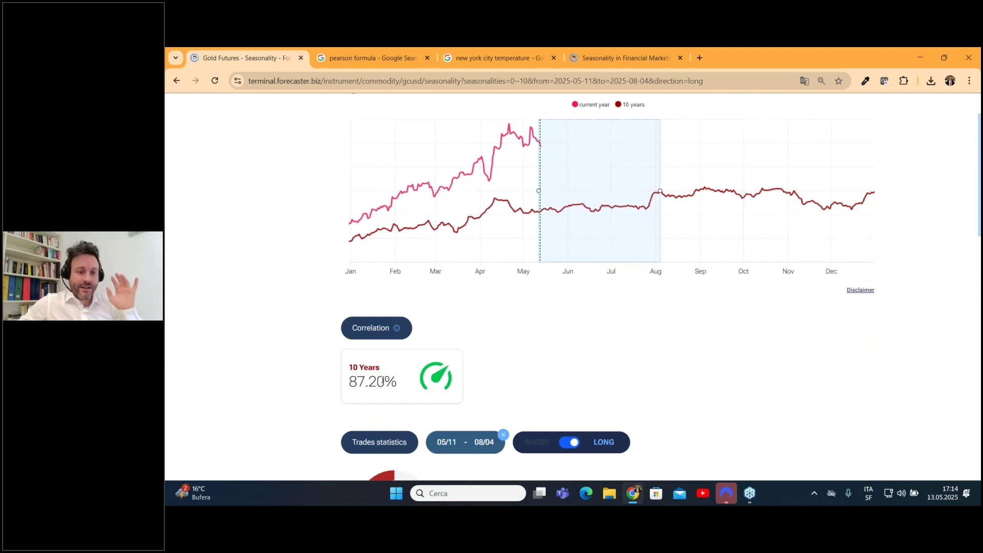
double_click(364, 381)
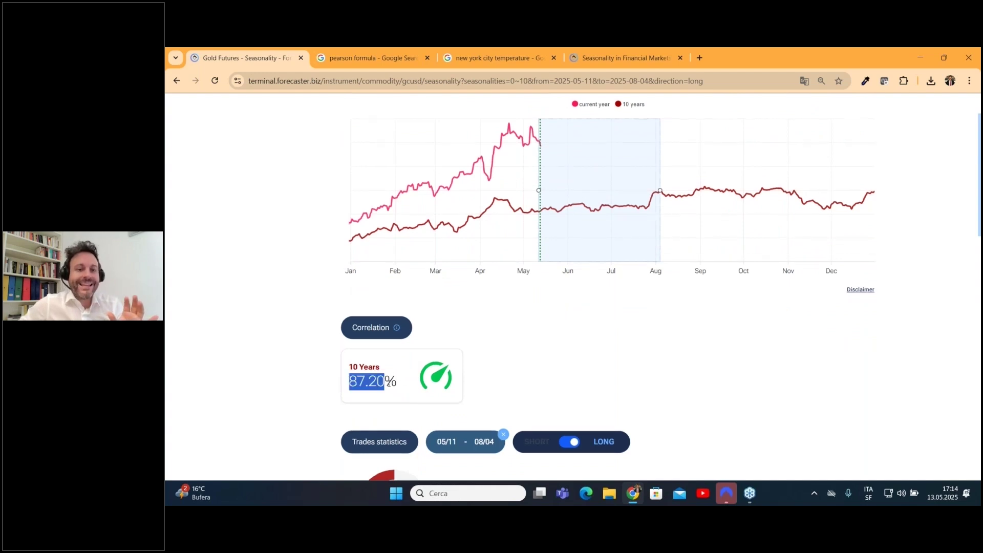
click(404, 389)
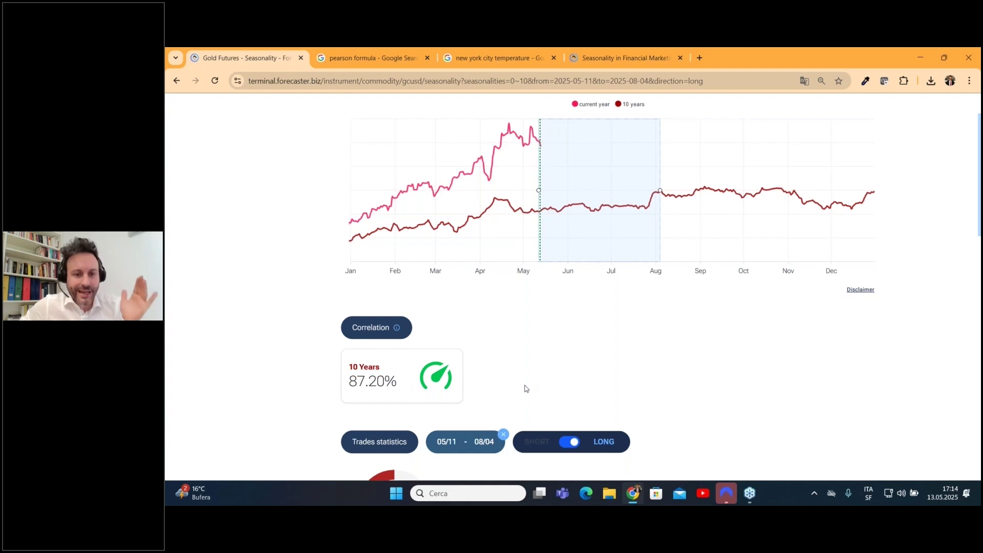
scroll(526, 388, up, 1)
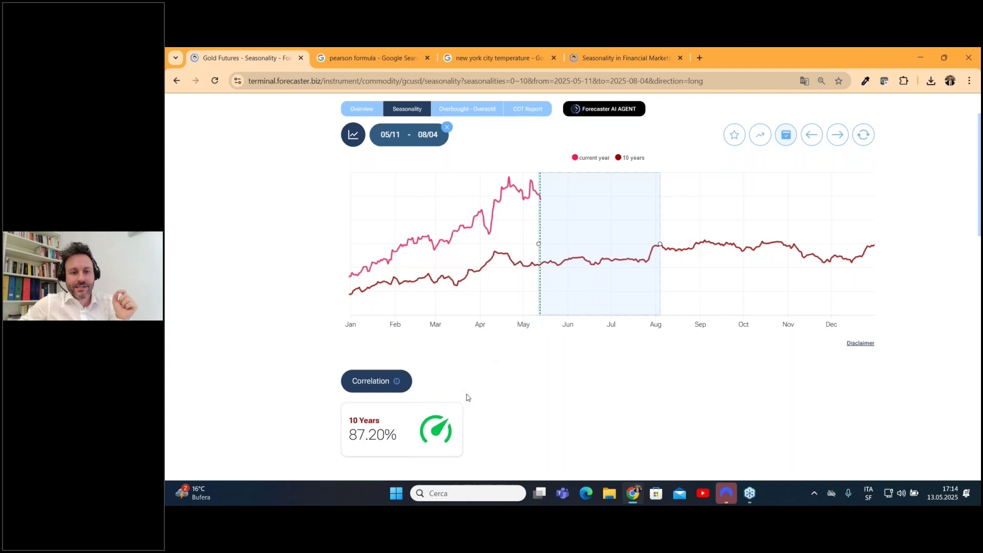
scroll(467, 397, down, 1)
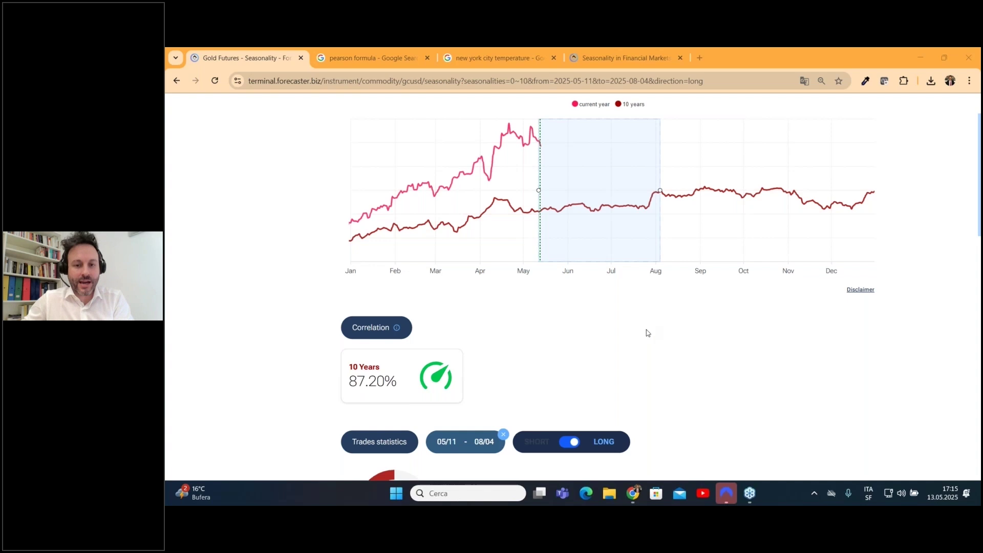
scroll(647, 333, down, 5)
scroll(711, 306, down, 8)
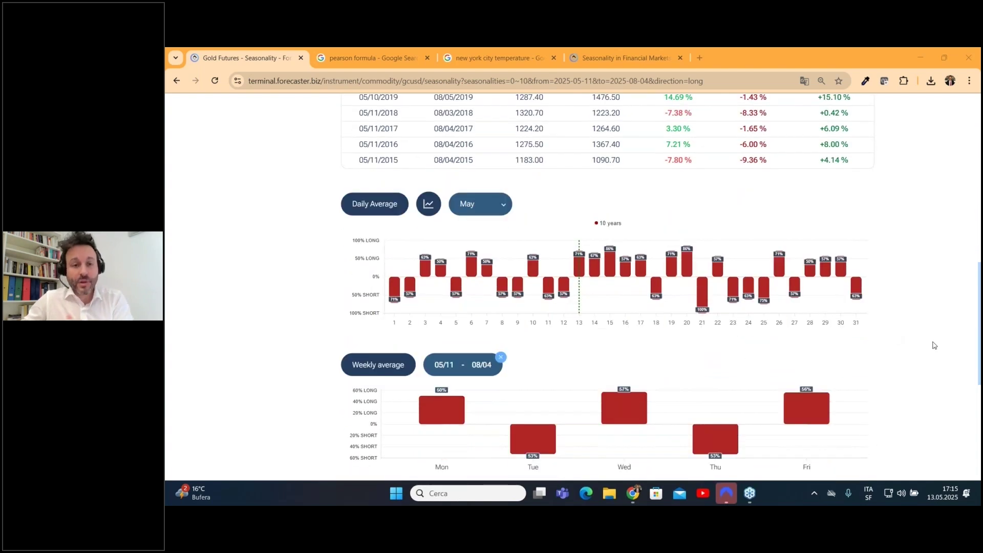
scroll(905, 348, down, 1)
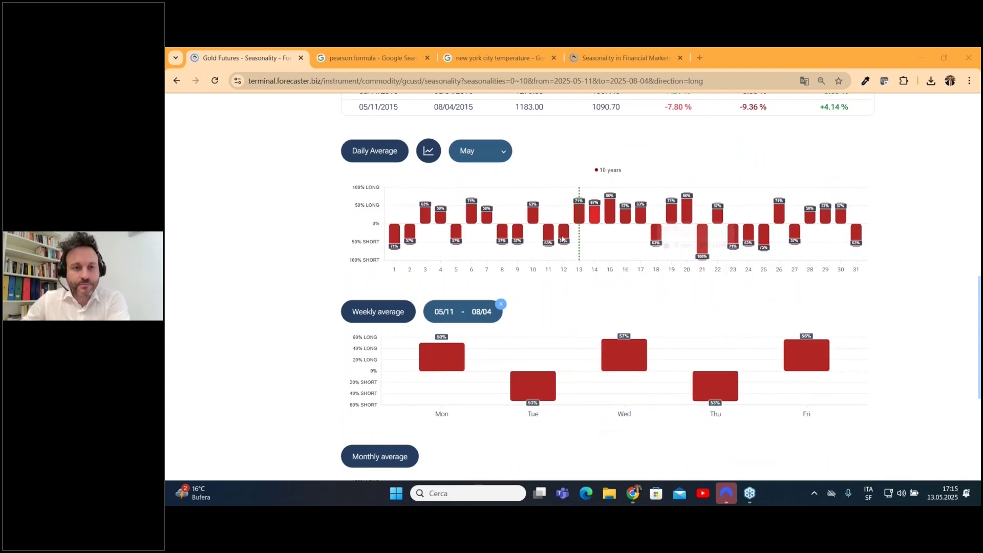
scroll(622, 310, up, 1)
scroll(622, 309, up, 15)
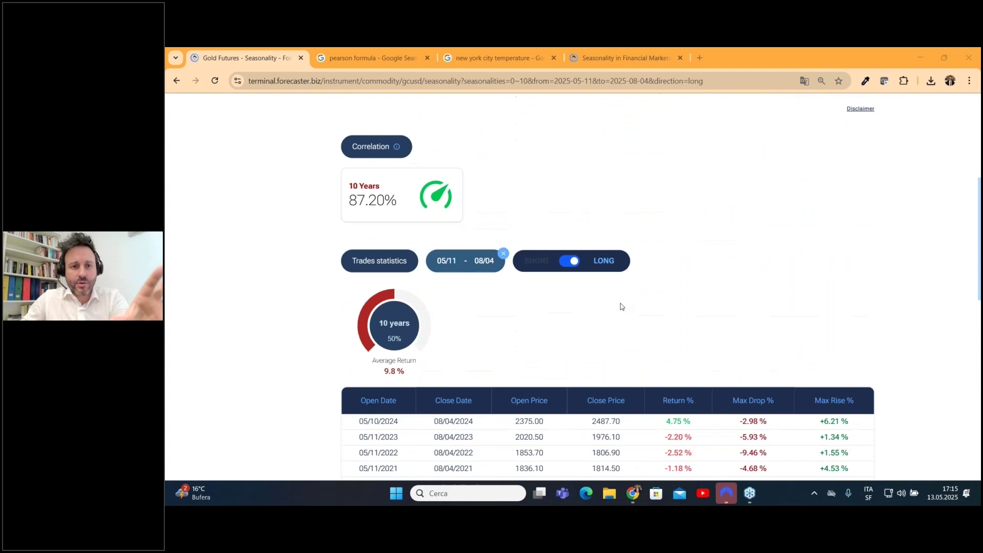
- Add the 15-year and 20-year seasonal curves to the Gold Futures chart
click(353, 211)
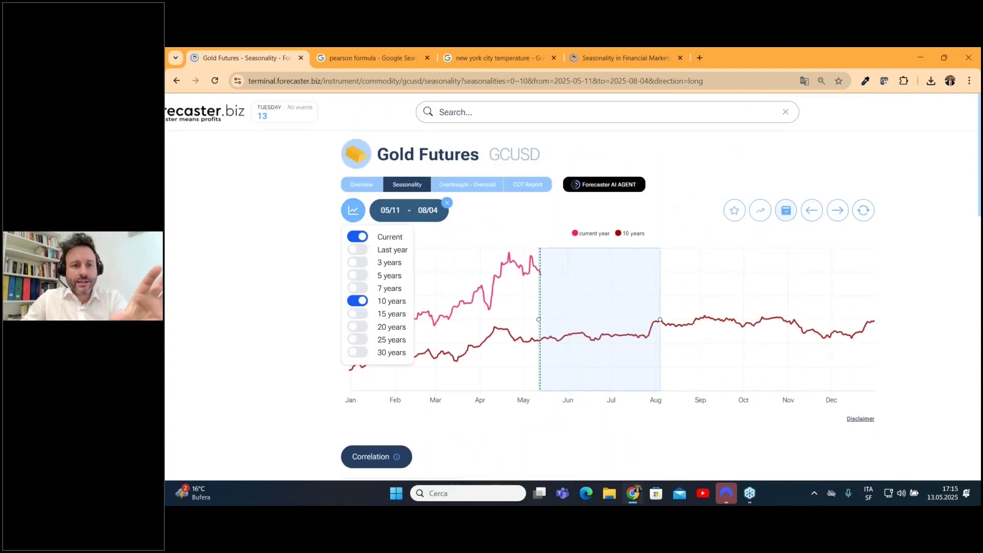
click(358, 314)
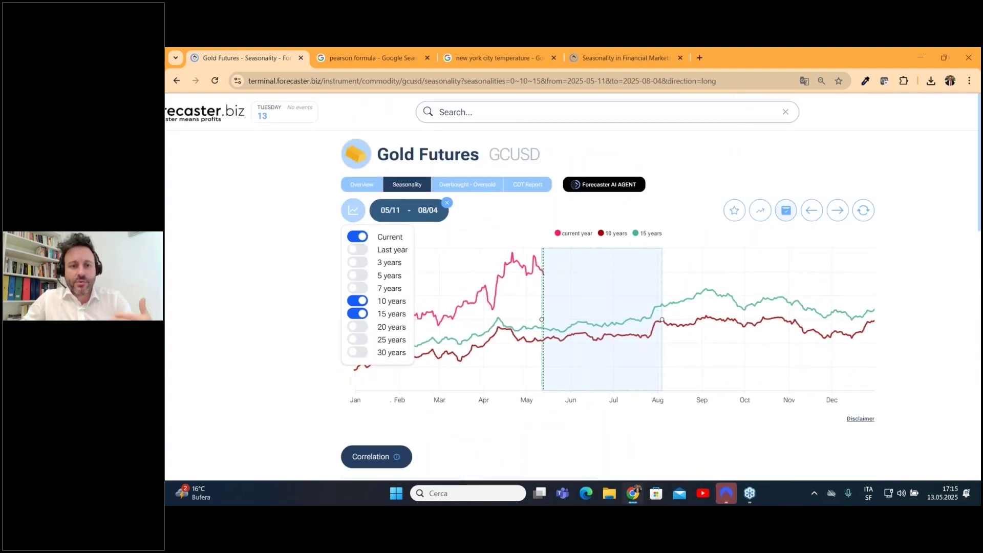
click(315, 304)
scroll(314, 306, down, 2)
scroll(315, 305, down, 1)
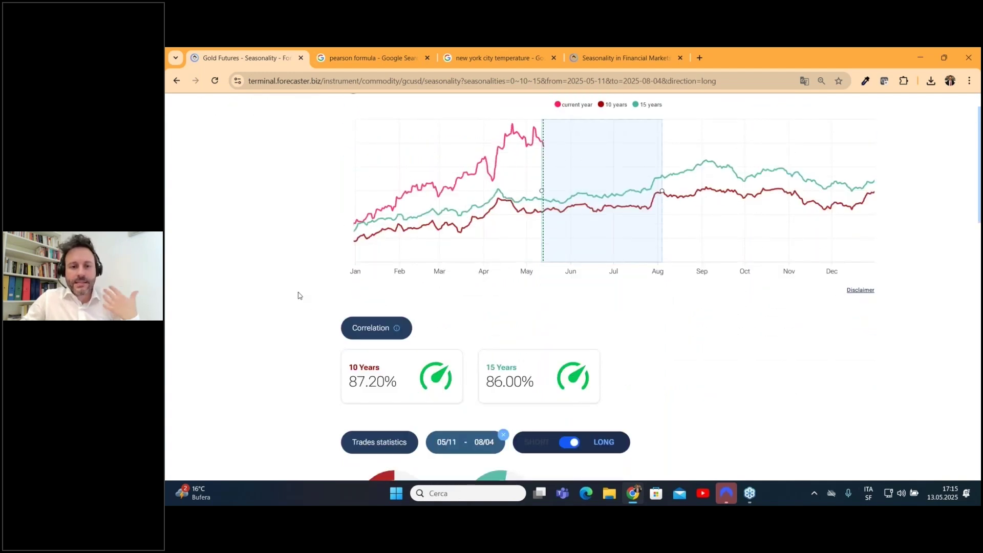
scroll(300, 295, up, 2)
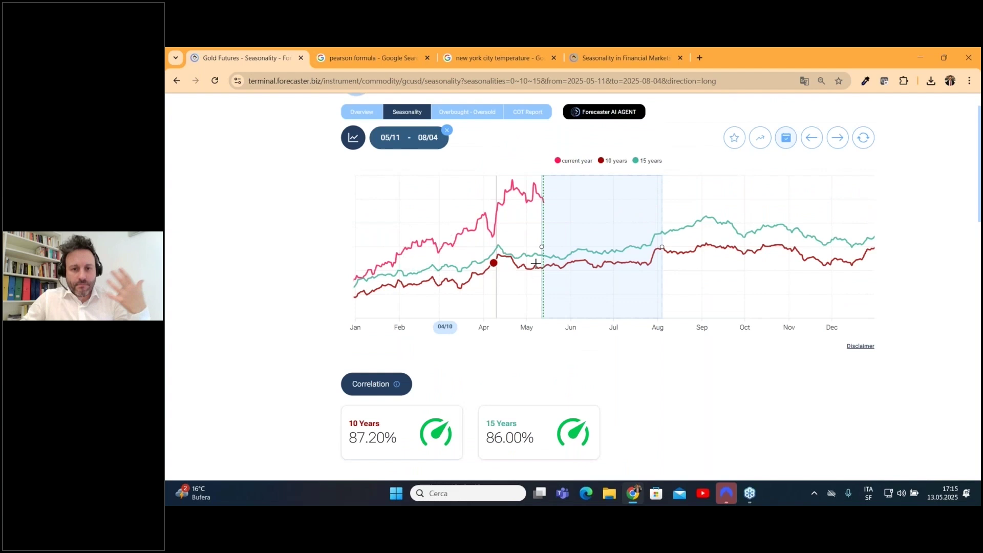
click(358, 144)
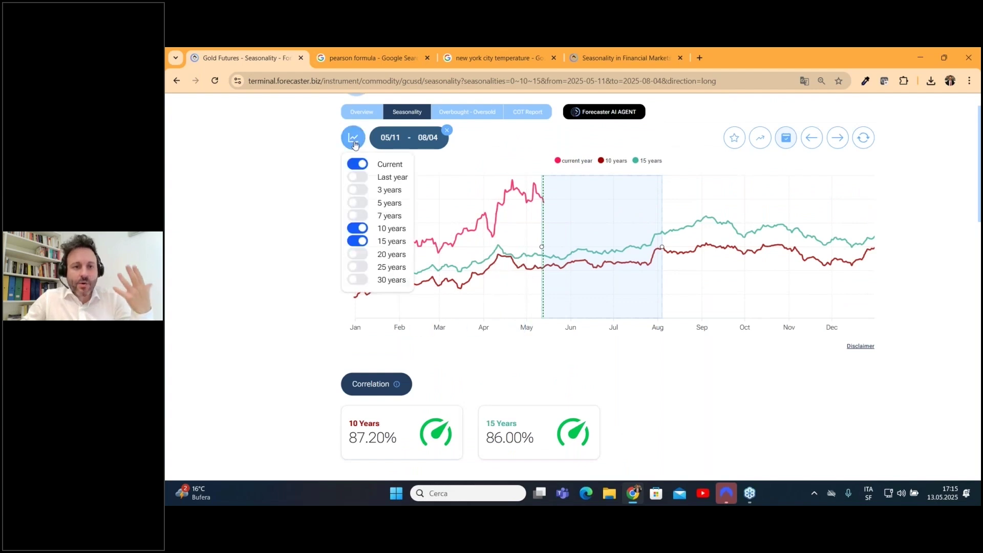
click(354, 255)
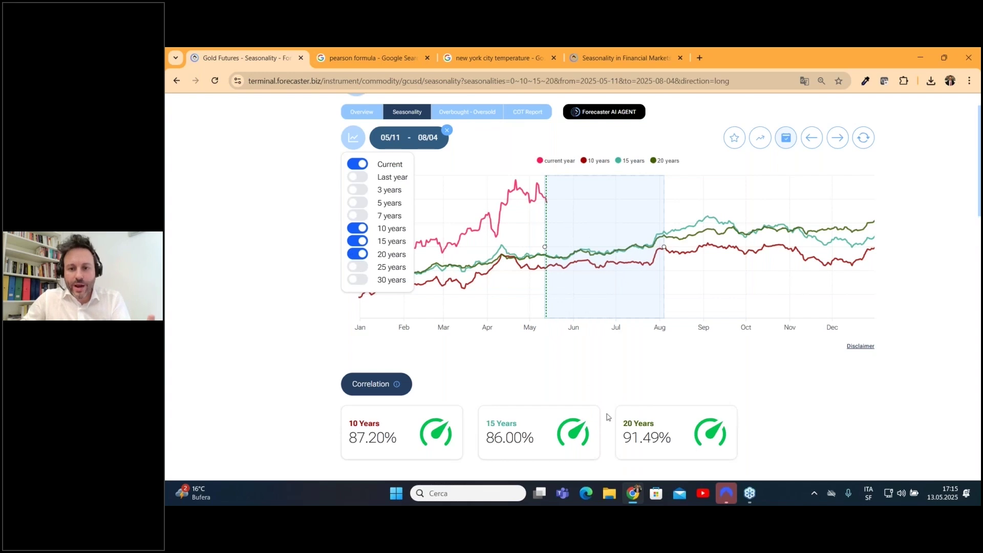
- Check the 20 Years card's 91.49% correlation, then hide the 15- and 20-year curves
drag(624, 437, 672, 436)
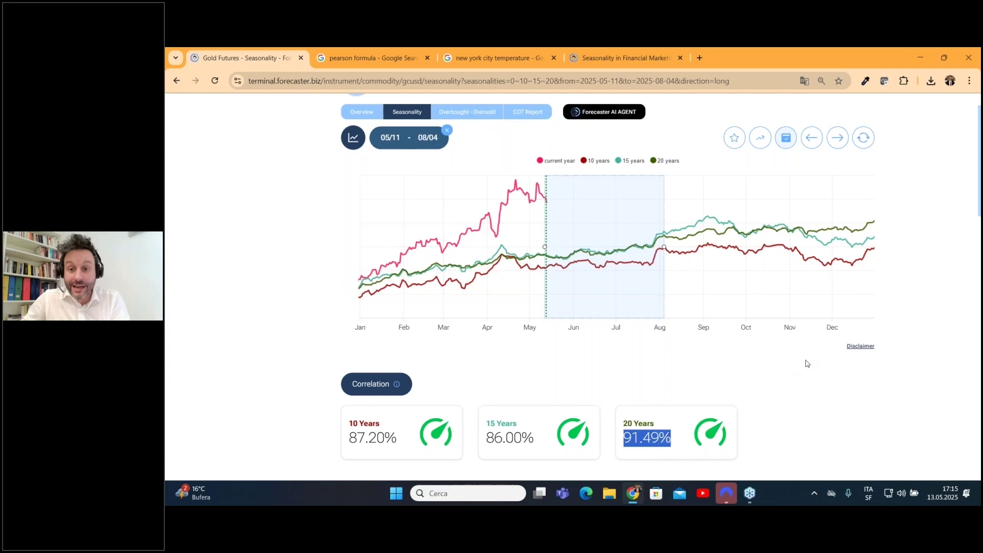
scroll(802, 366, down, 2)
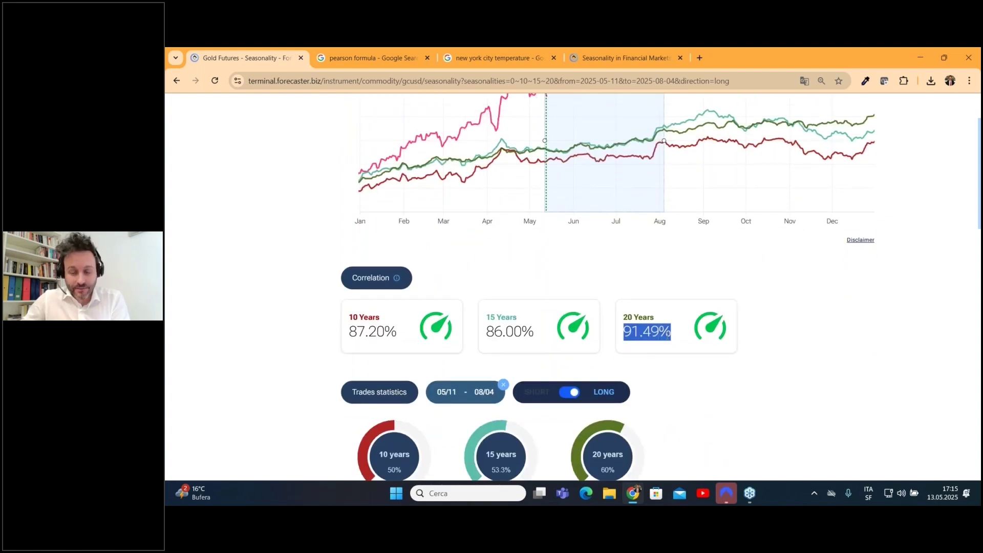
scroll(794, 350, down, 3)
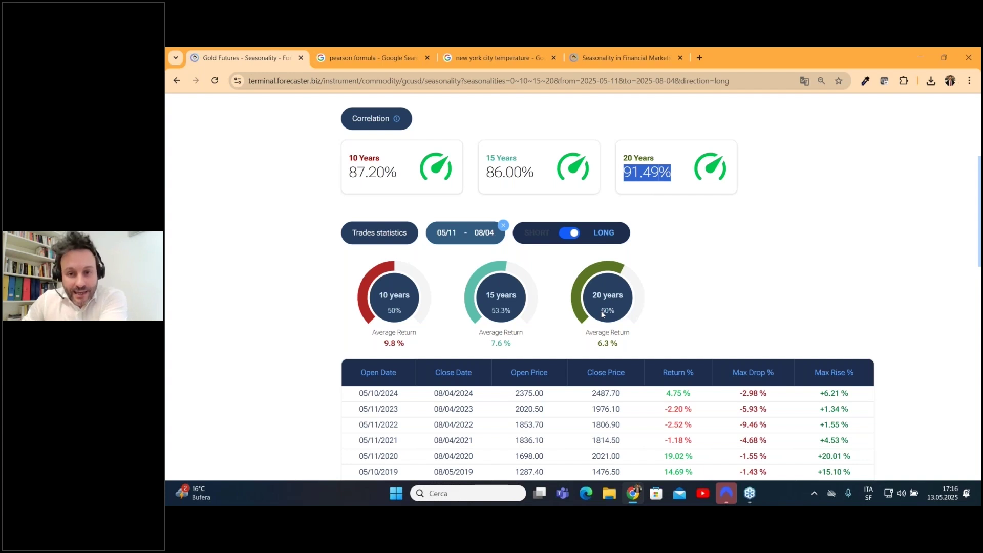
click(663, 294)
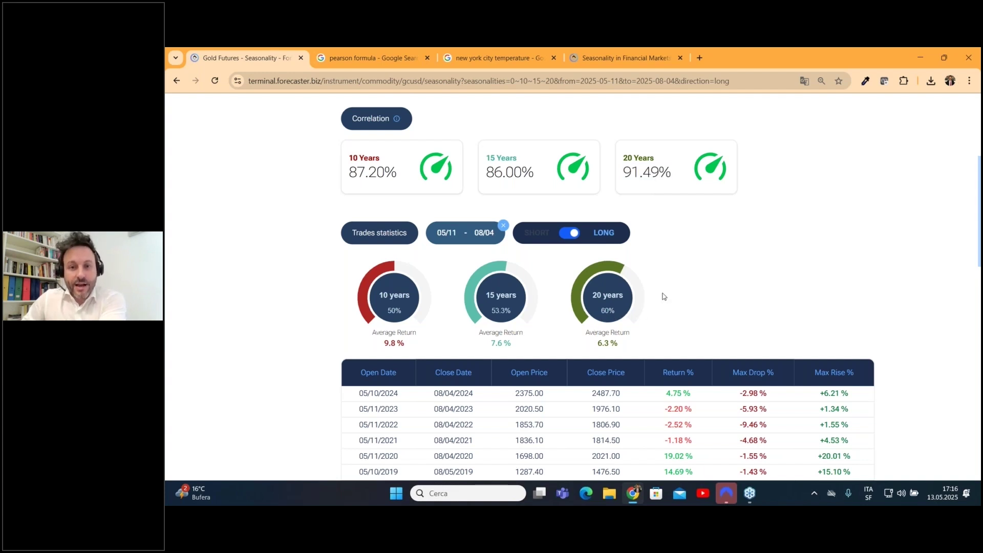
scroll(689, 275, up, 5)
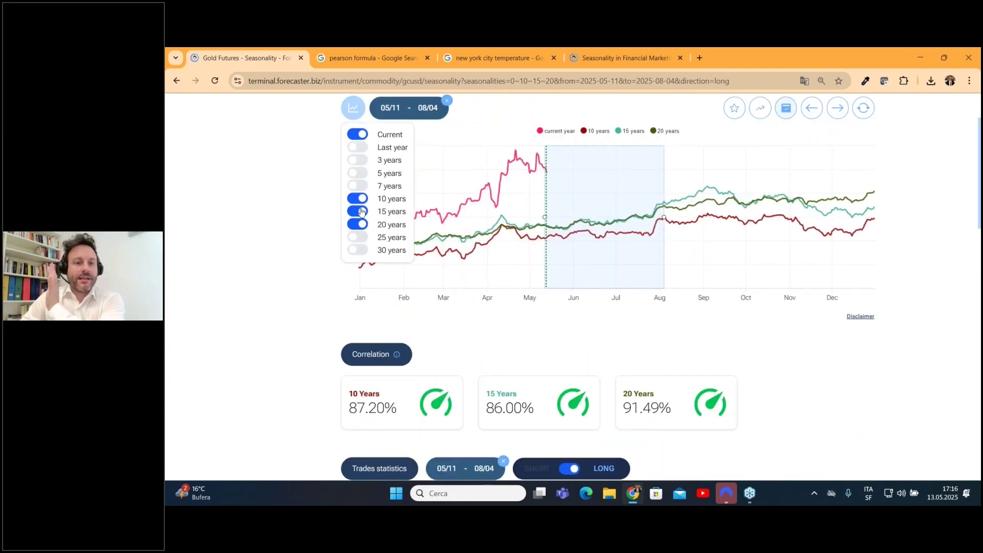
click(359, 215)
click(358, 224)
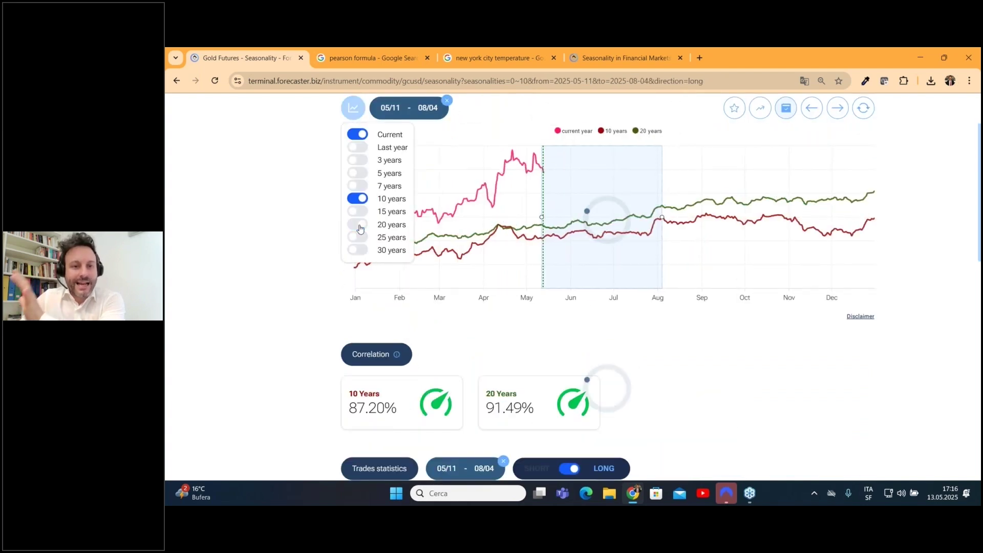
scroll(738, 395, down, 5)
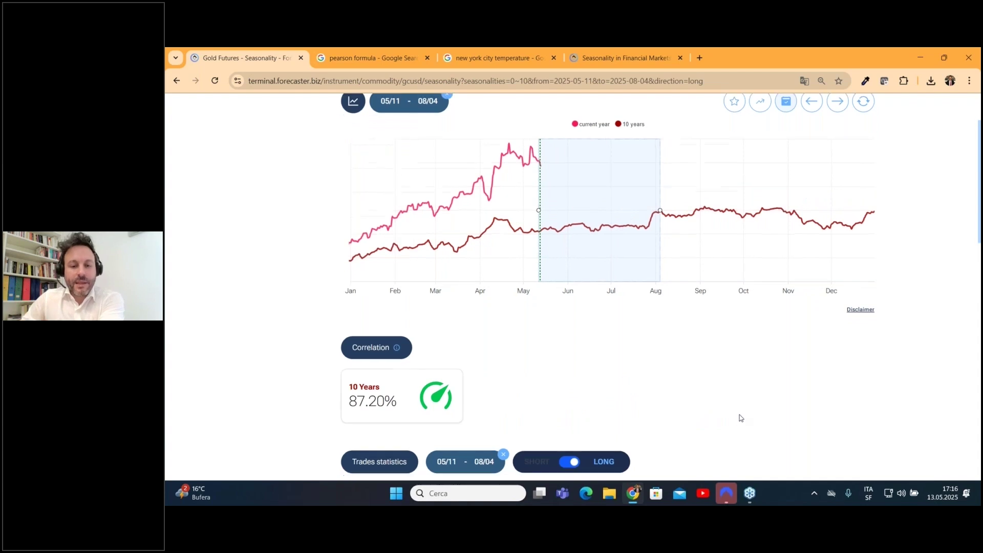
scroll(738, 394, down, 6)
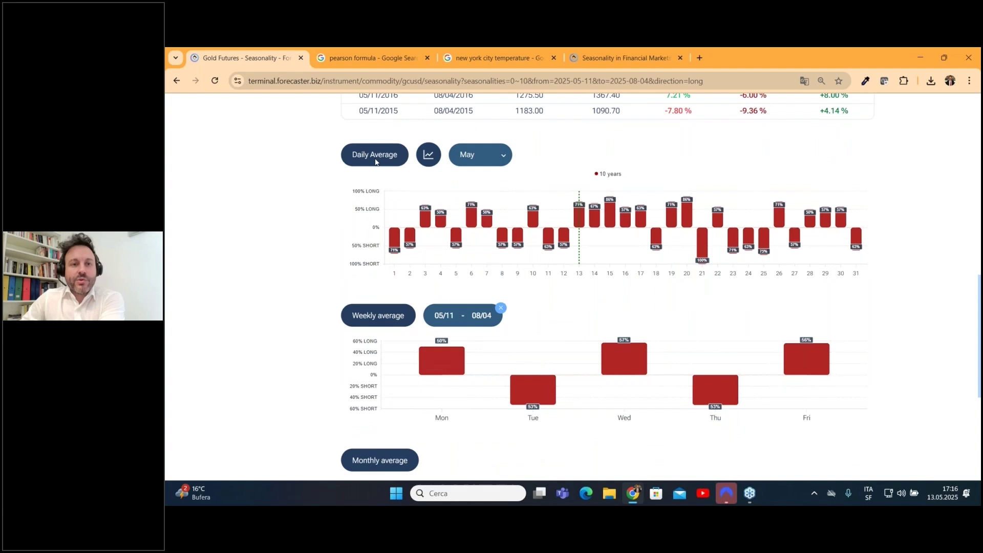
mouse_move(577, 220)
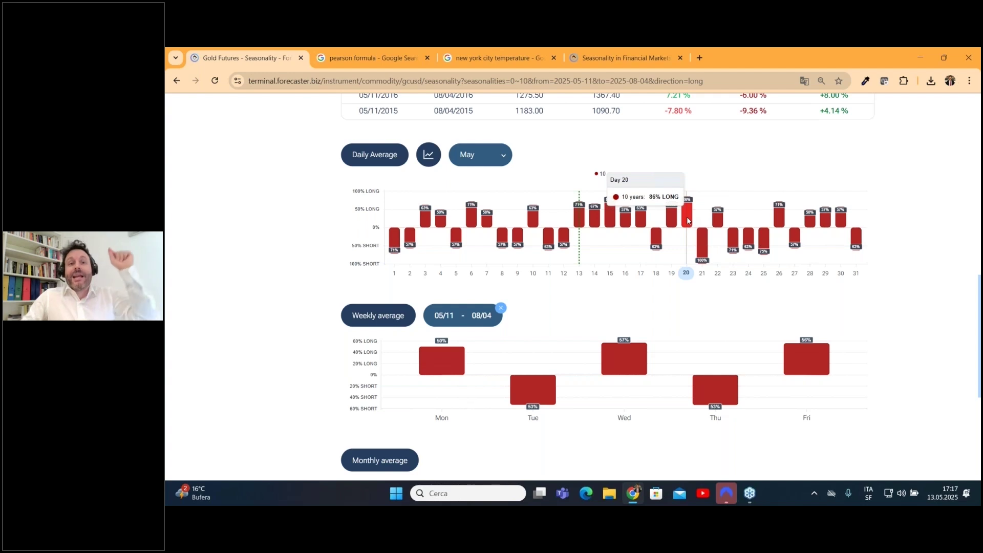
mouse_move(703, 224)
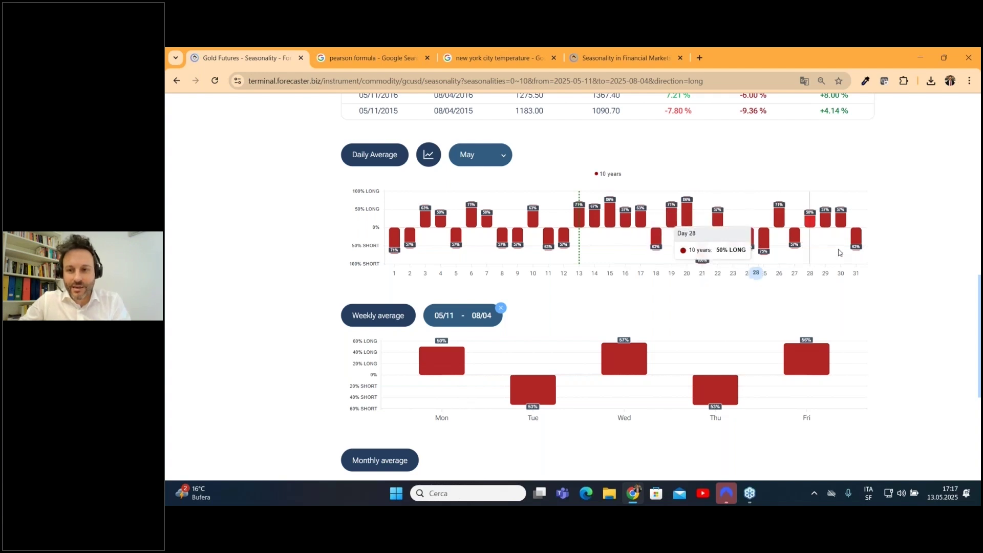
- Scroll back up to the chart and turn the 15-year seasonal curve back on
scroll(894, 280, down, 4)
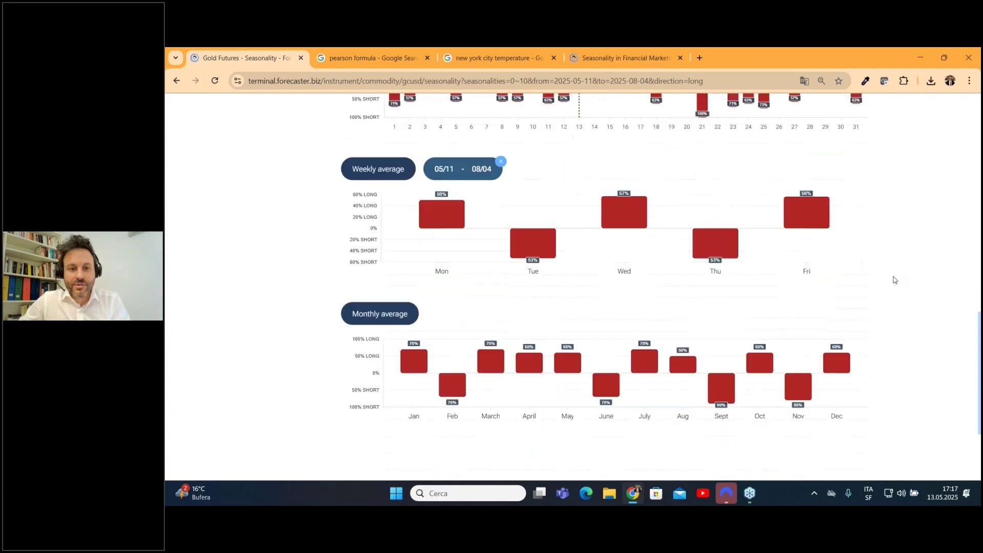
mouse_move(533, 169)
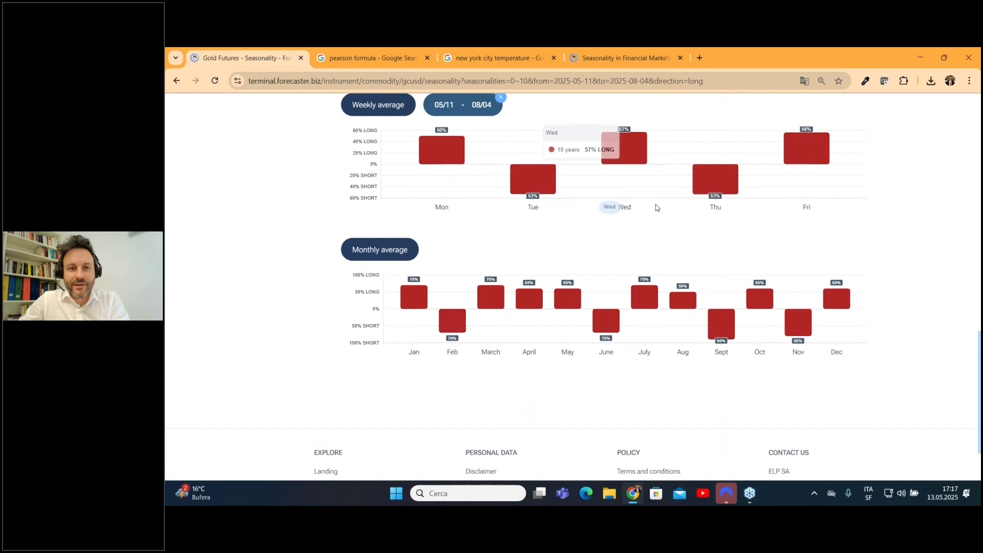
scroll(917, 279, up, 1)
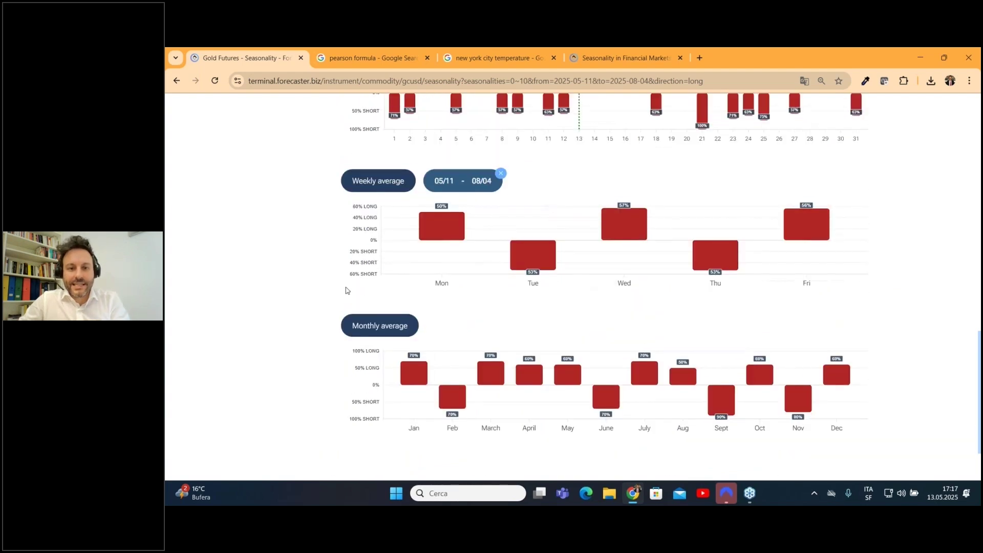
scroll(696, 315, up, 15)
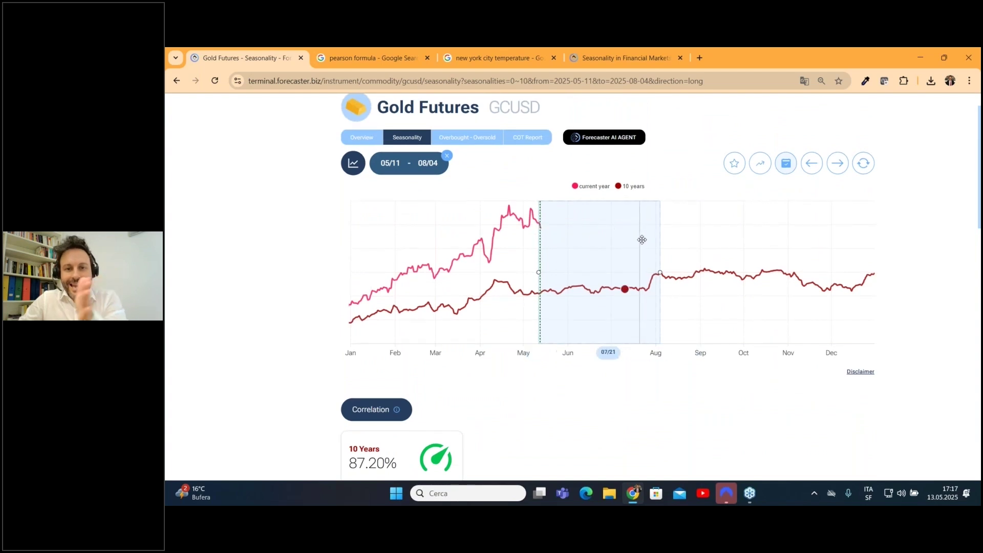
scroll(912, 272, down, 2)
scroll(915, 271, down, 14)
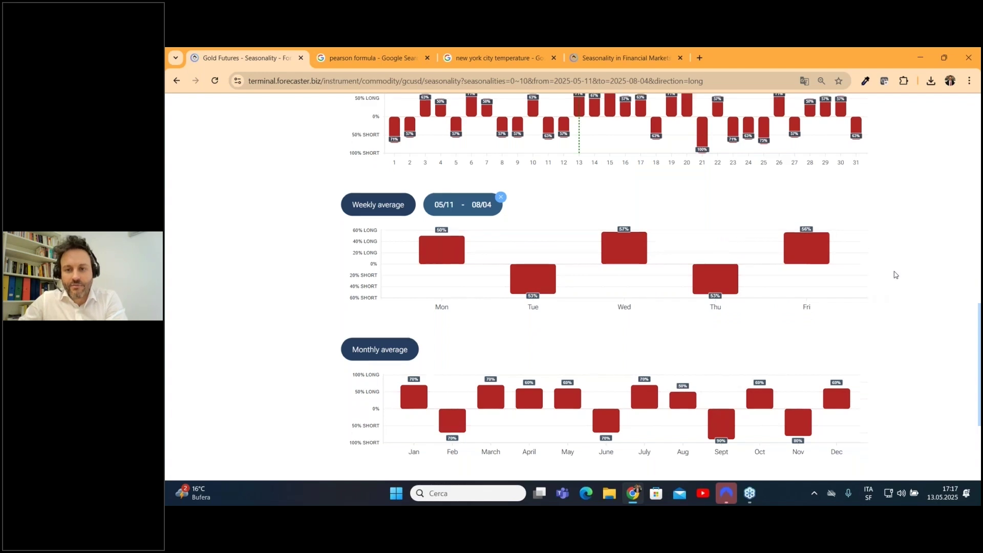
scroll(893, 272, down, 3)
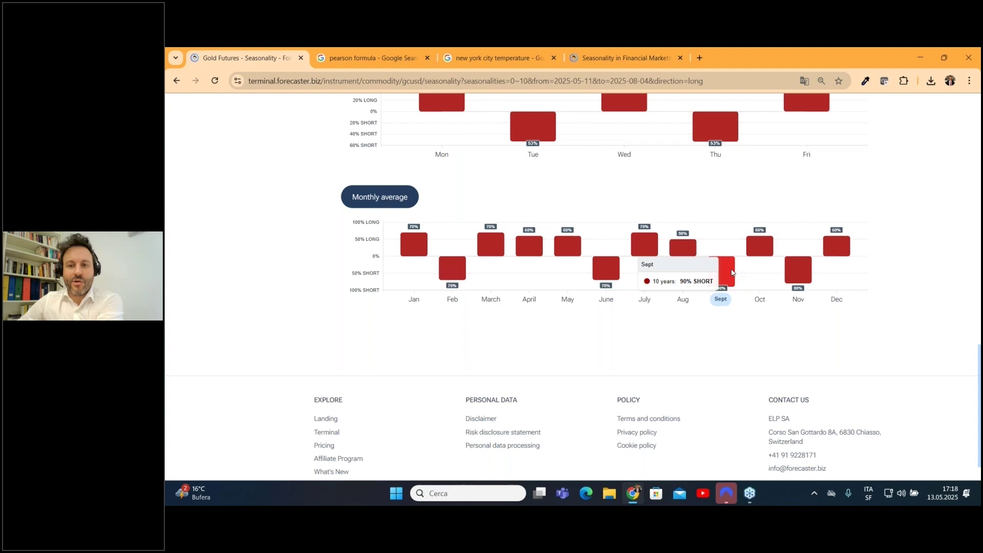
scroll(445, 241, up, 15)
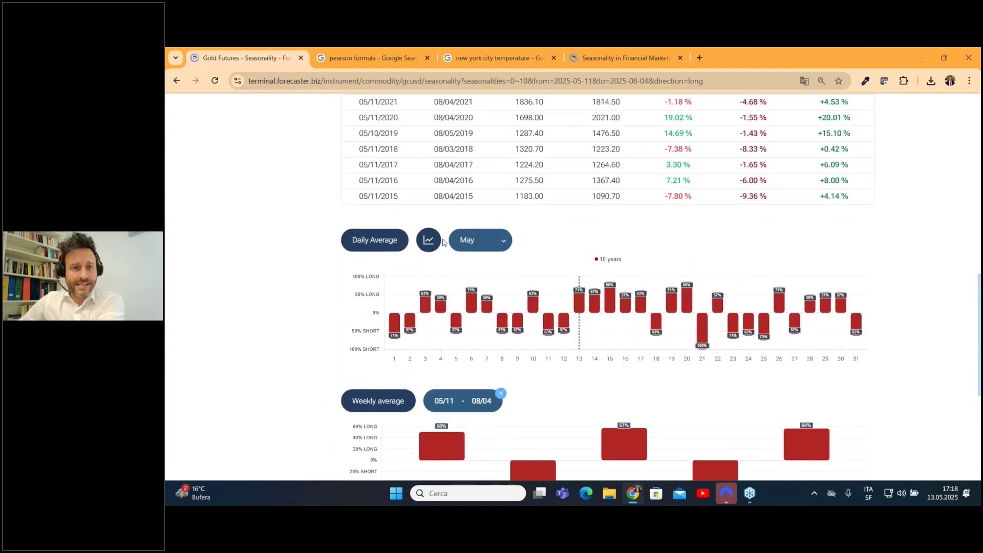
scroll(431, 230, up, 5)
click(353, 210)
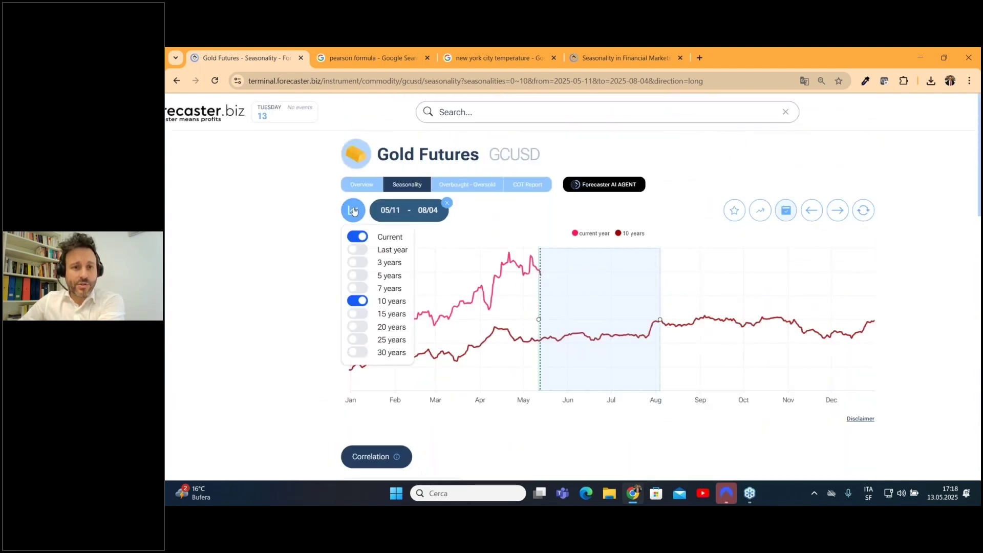
click(355, 313)
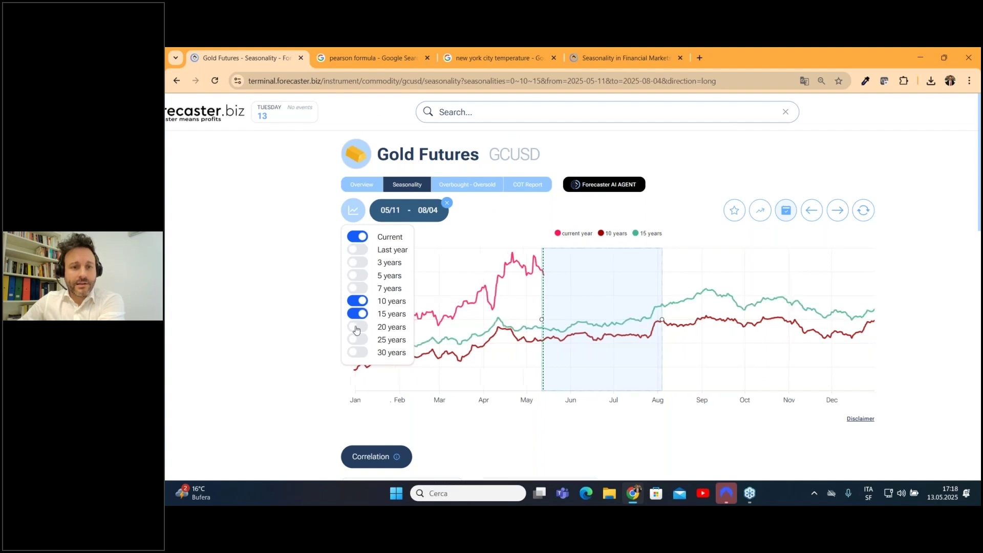
click(357, 327)
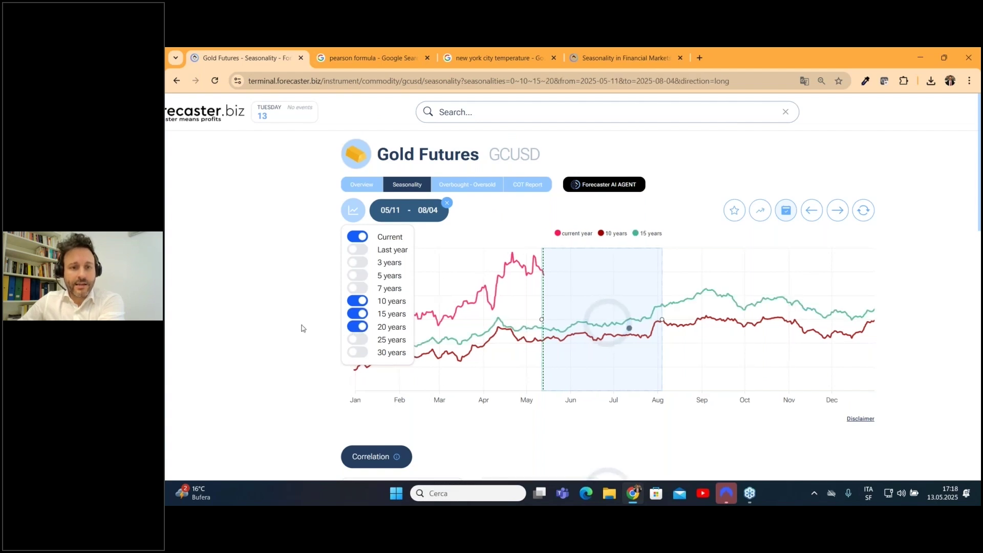
scroll(302, 329, down, 5)
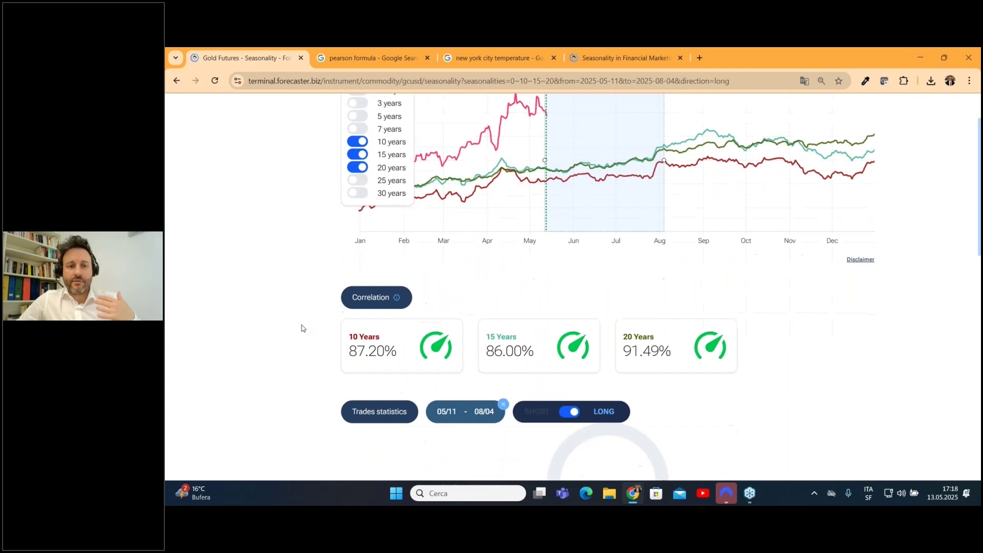
scroll(302, 328, down, 10)
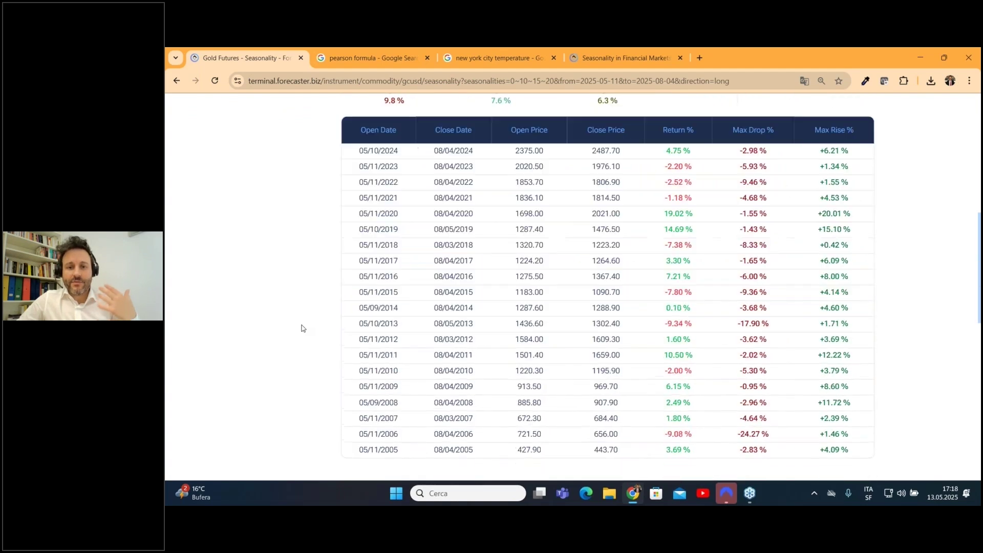
scroll(302, 328, down, 3)
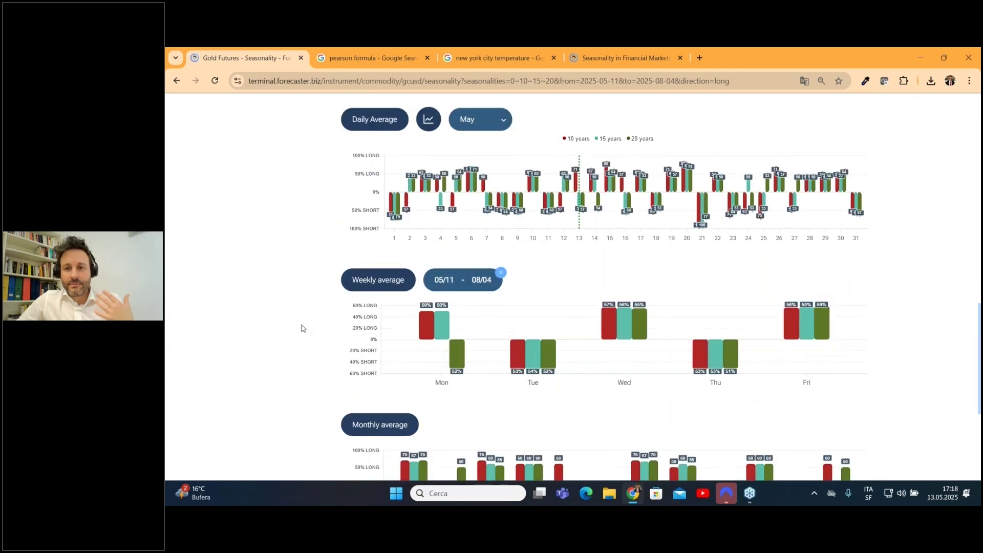
scroll(302, 328, up, 1)
mouse_move(700, 266)
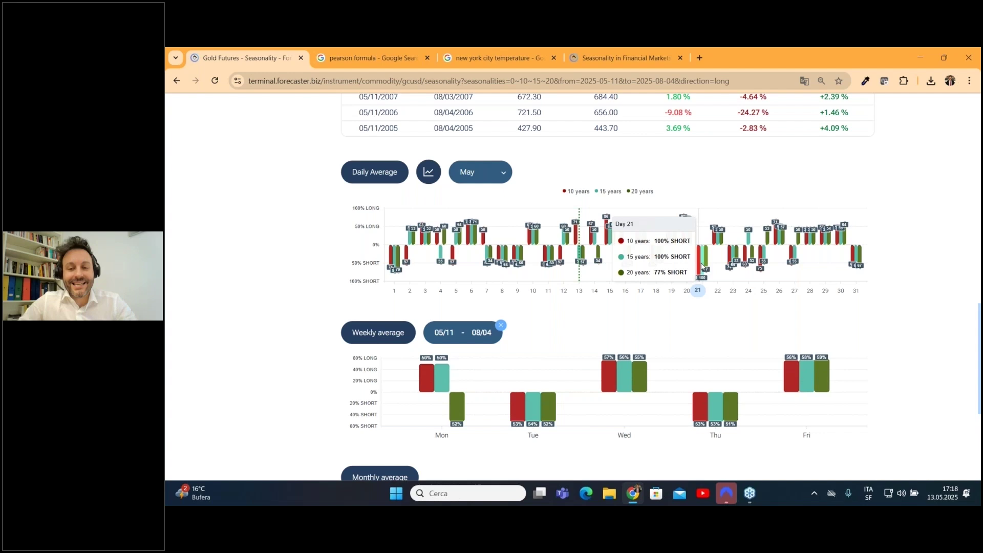
scroll(853, 331, down, 3)
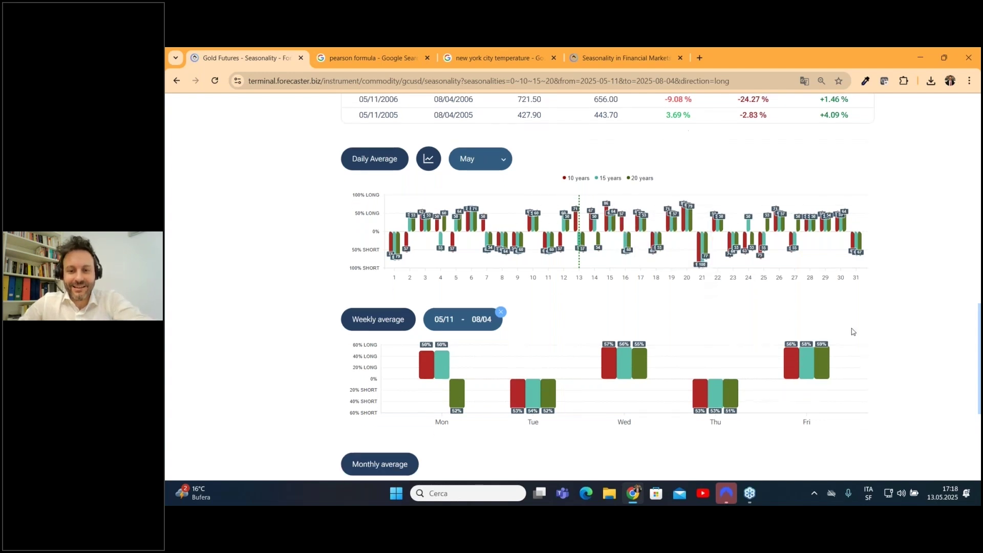
scroll(853, 331, down, 3)
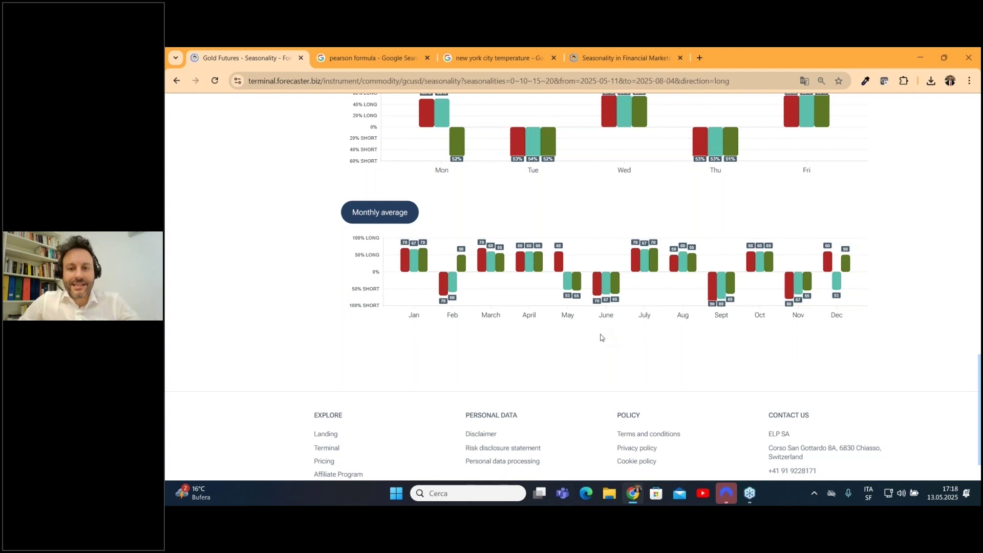
mouse_move(601, 296)
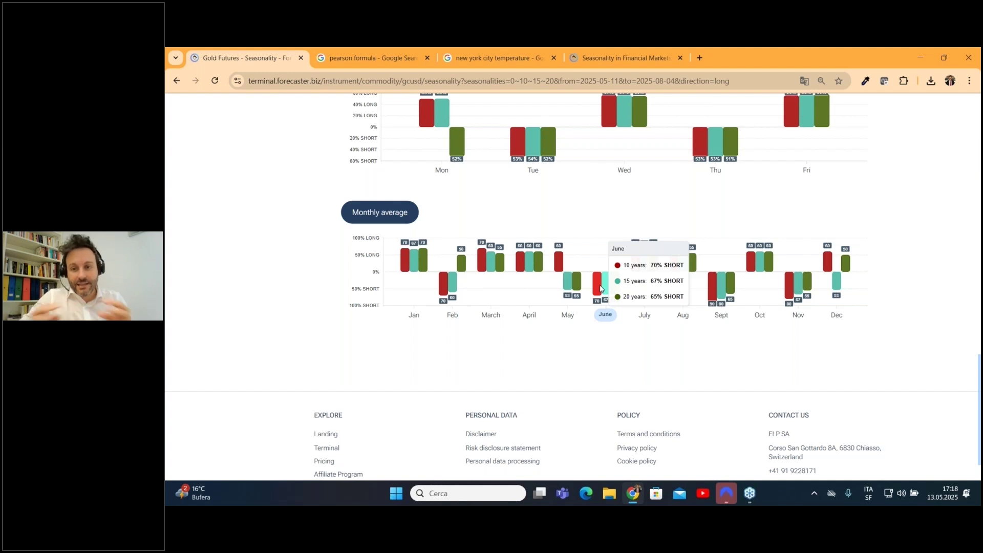
mouse_move(715, 292)
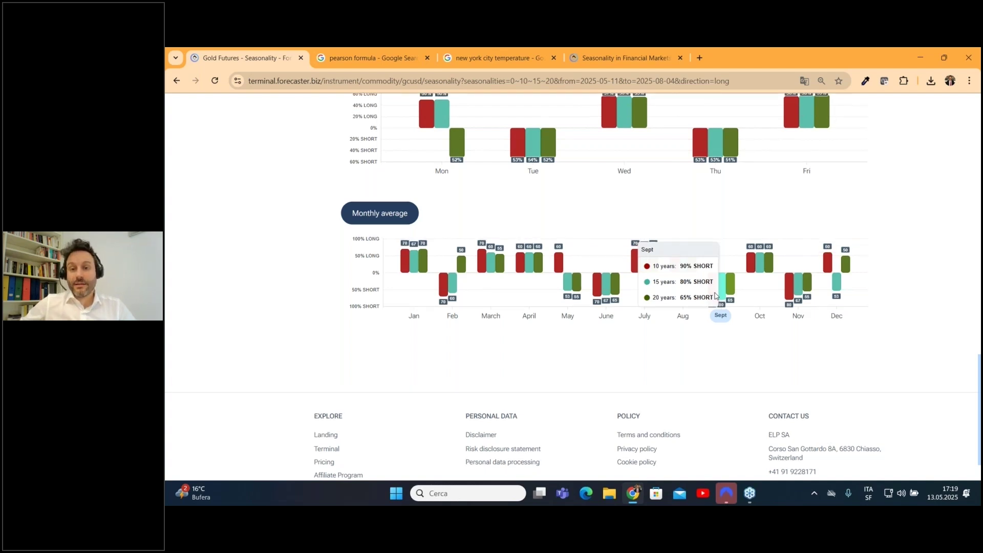
scroll(717, 296, up, 8)
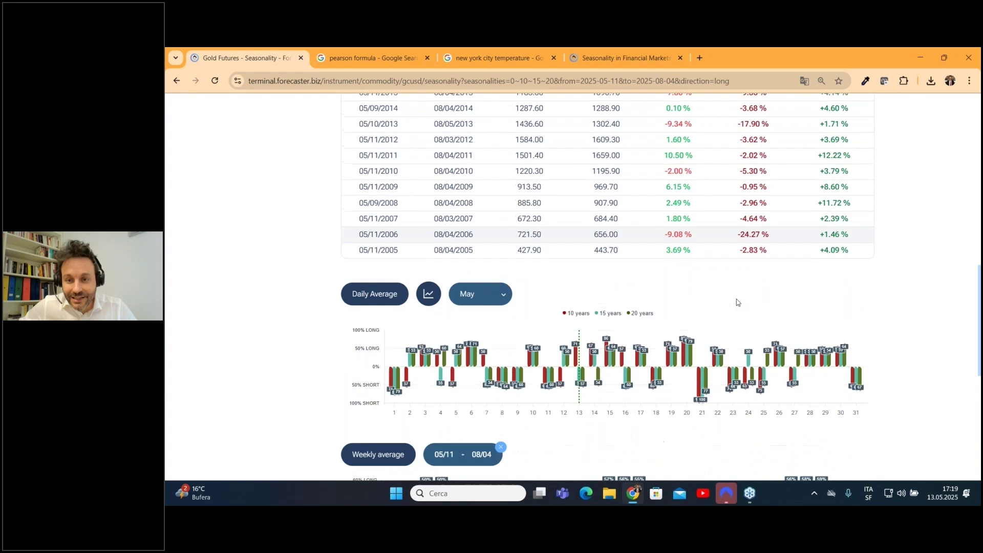
scroll(737, 302, down, 1)
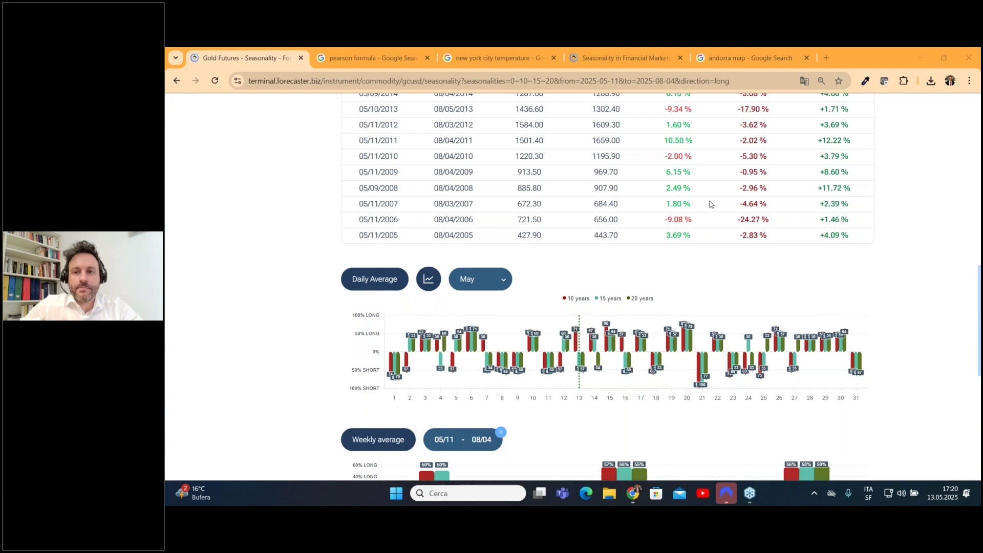
scroll(903, 257, up, 7)
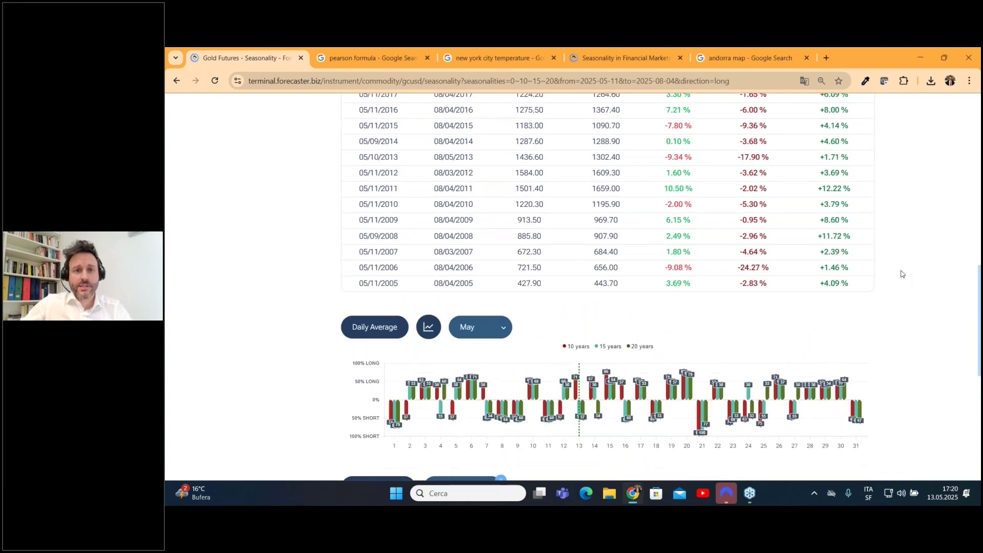
scroll(901, 274, up, 6)
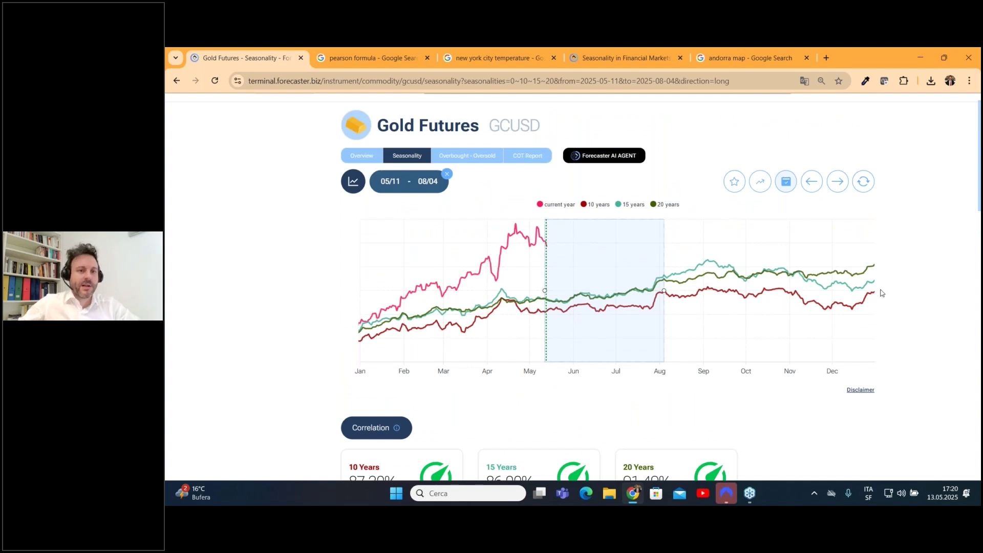
- Add the Last year, 3, 5, 7, 25 and 30 years series to the chart
click(353, 181)
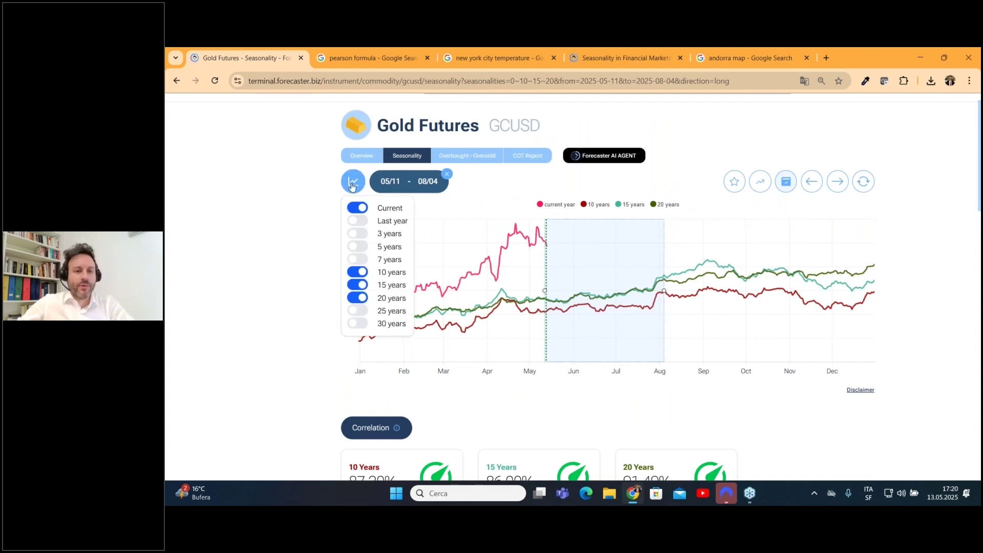
click(353, 224)
click(353, 233)
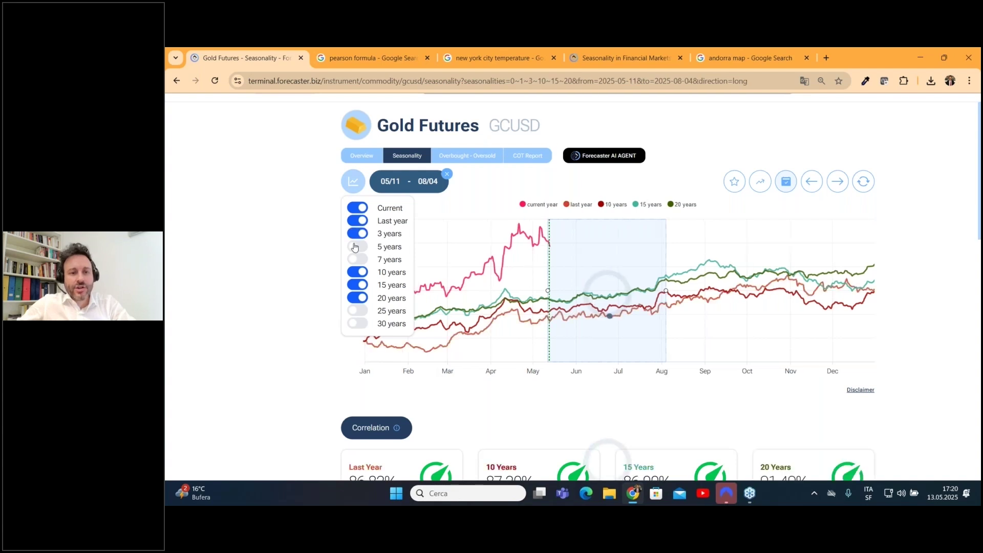
click(354, 246)
click(354, 260)
click(355, 310)
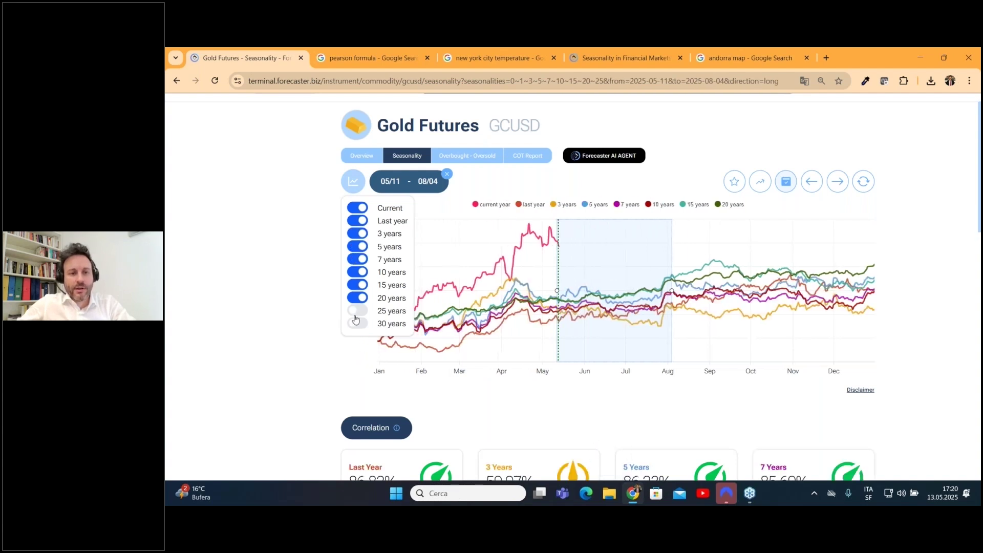
click(355, 325)
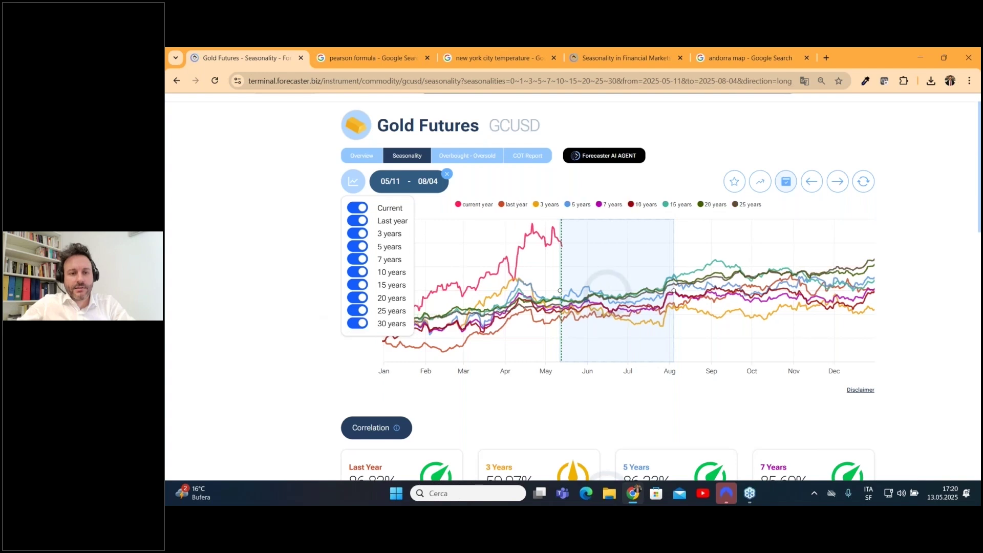
click(285, 314)
- Review the correlation cards and highlight the 25-year value of 92.06%
scroll(286, 317, down, 1)
scroll(286, 316, down, 3)
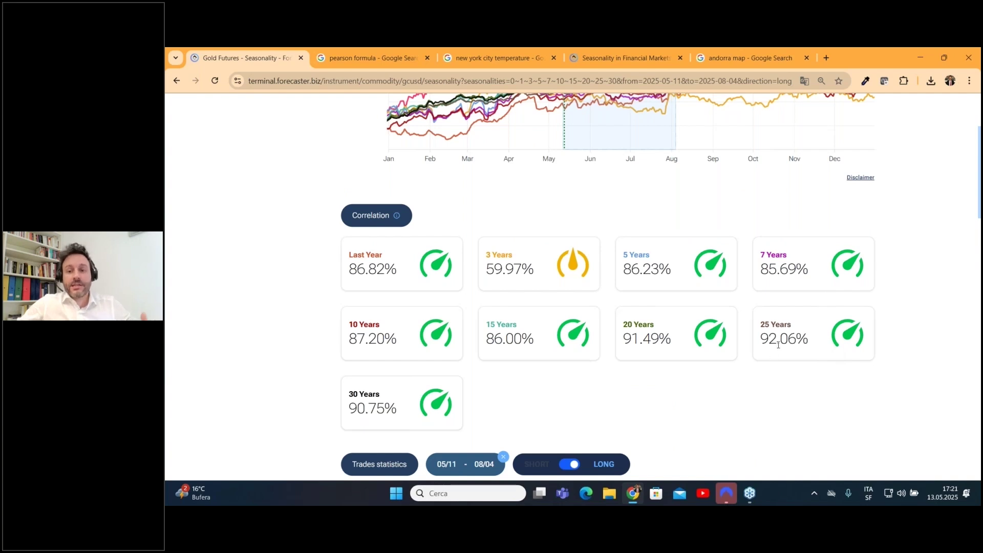
scroll(819, 362, up, 1)
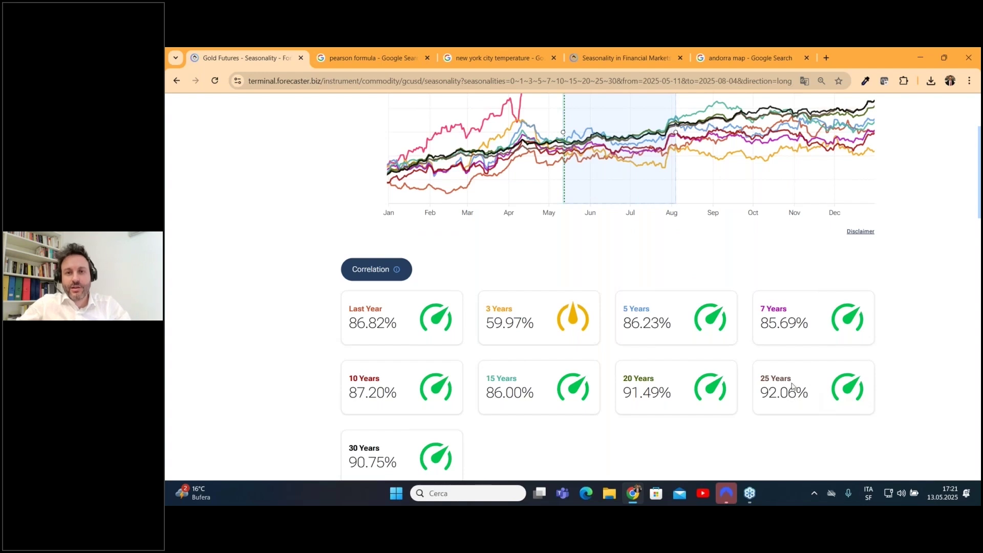
drag(764, 393, 807, 393)
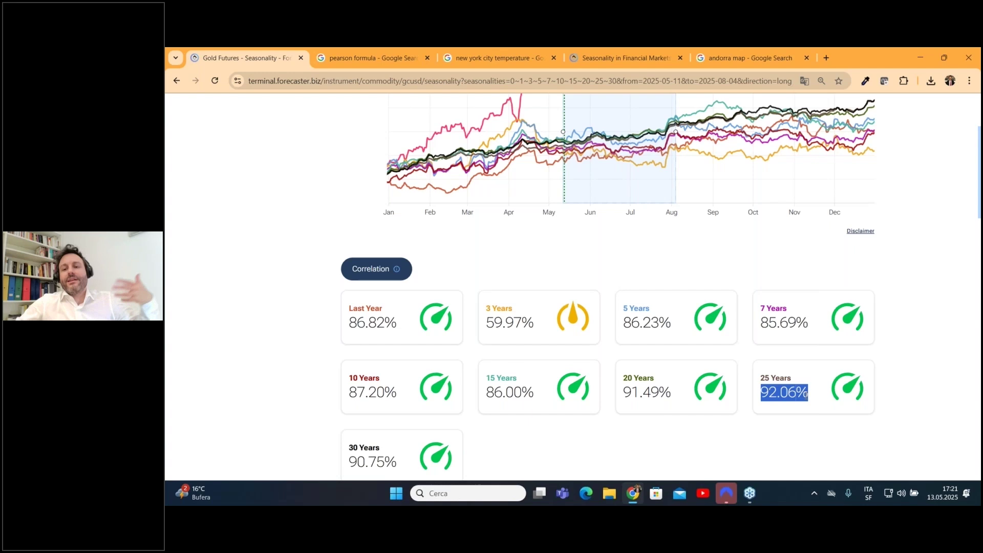
scroll(354, 225, up, 4)
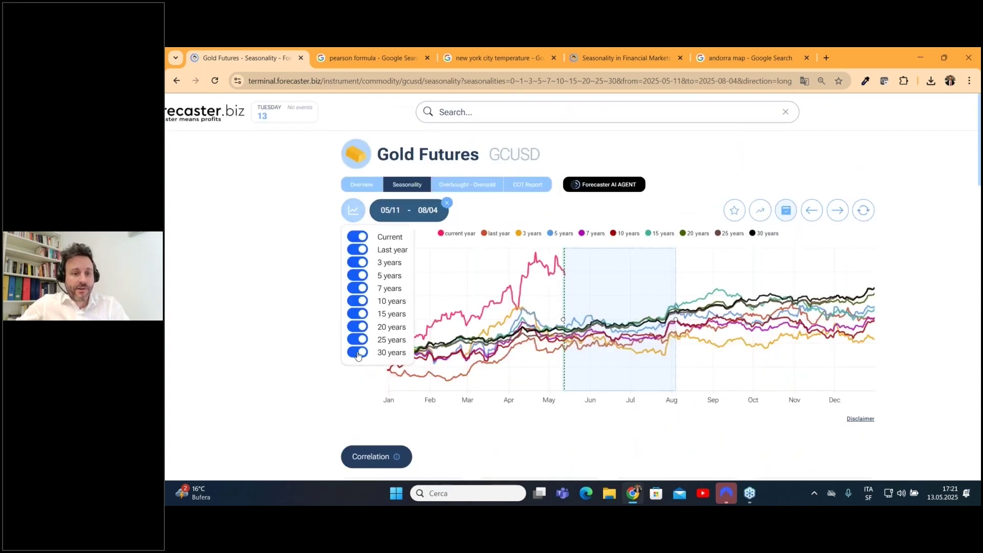
- Remove the 30, 20, 15, 10, 5, 7, 3 years and Last year series
click(358, 353)
click(357, 326)
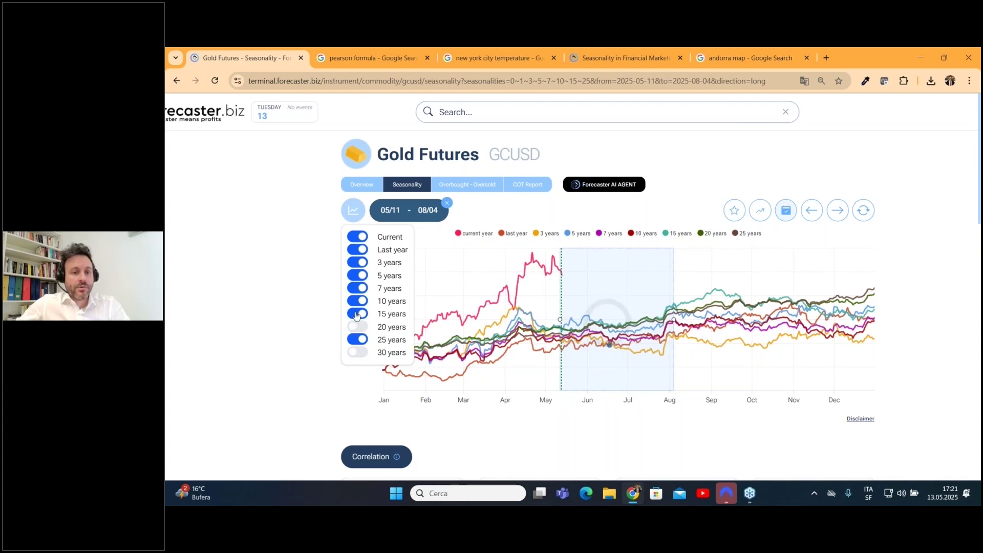
click(357, 314)
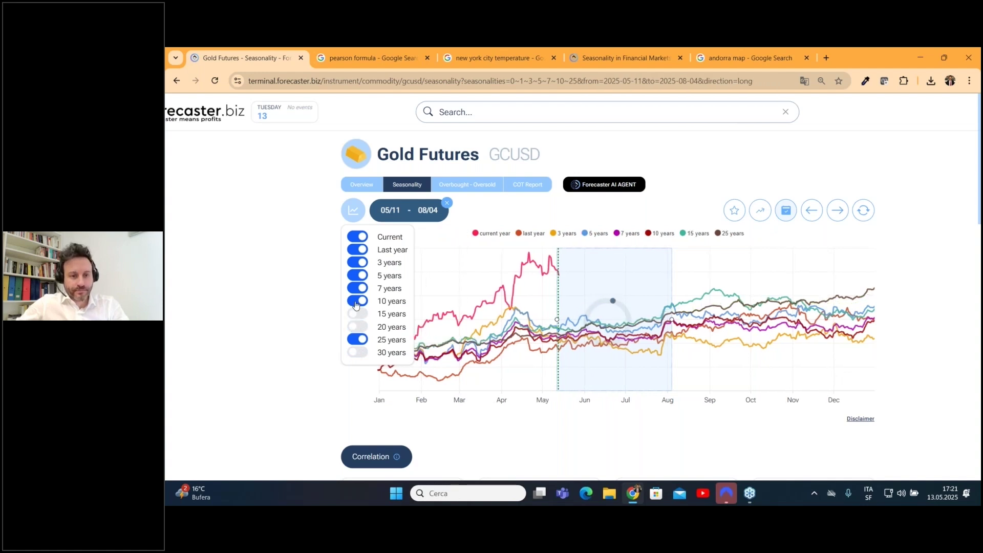
click(357, 303)
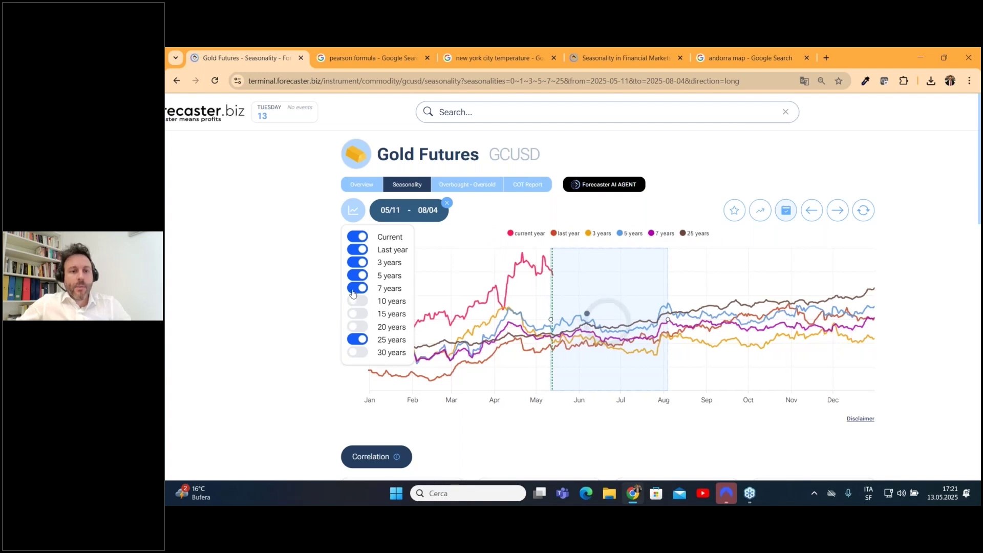
click(357, 276)
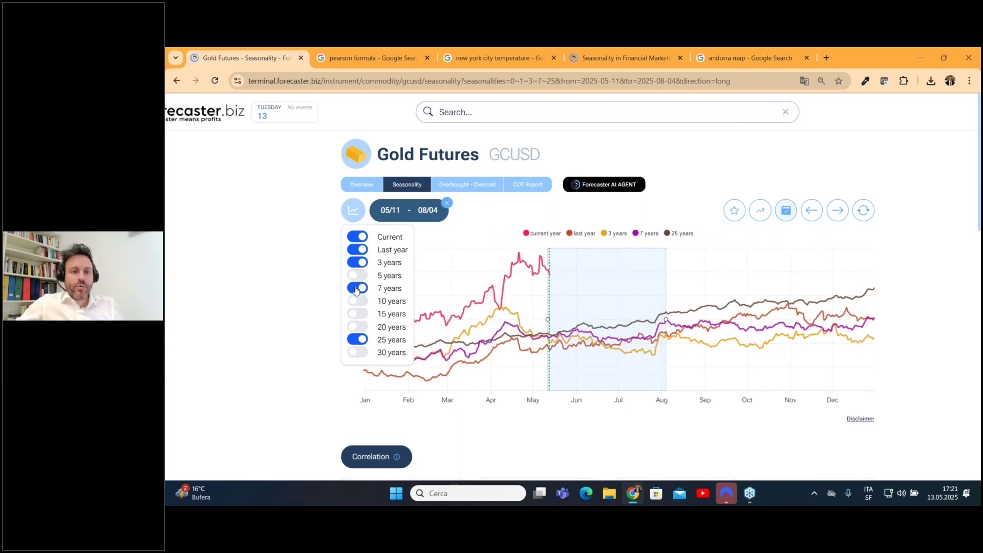
click(357, 289)
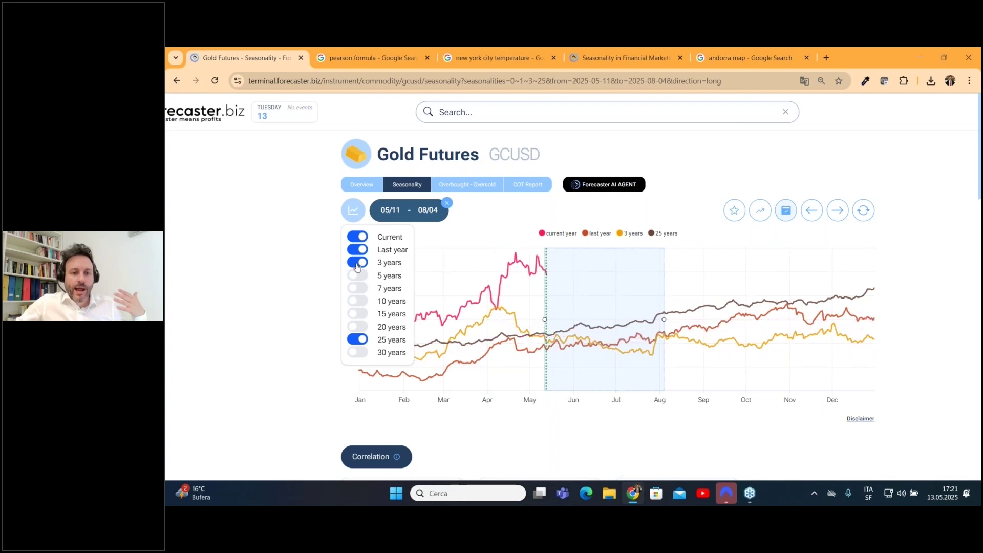
click(357, 263)
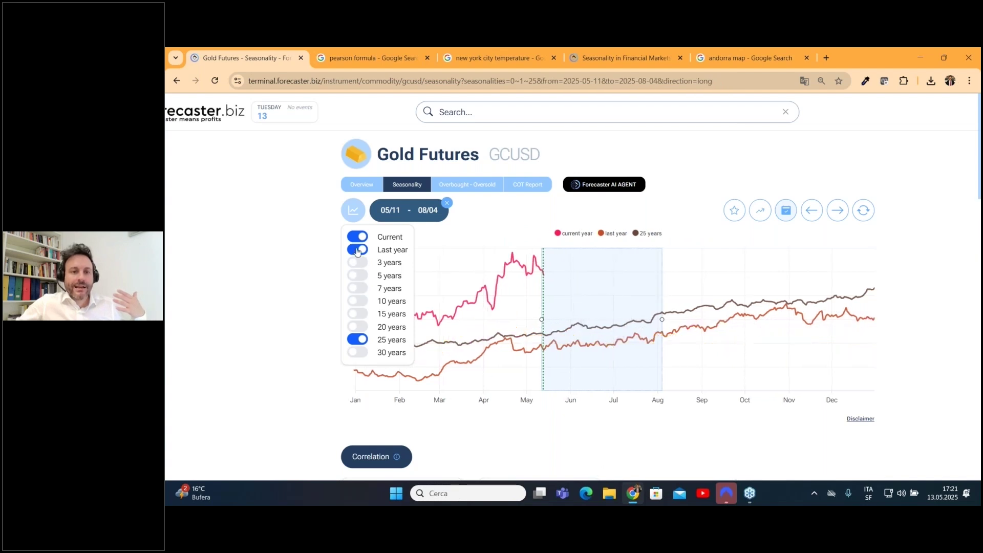
click(355, 250)
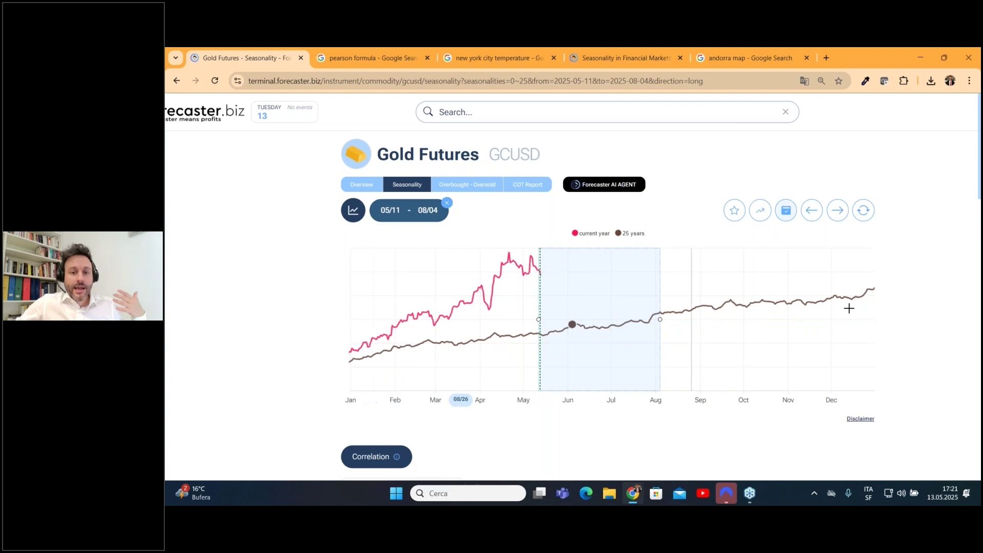
- Scroll through the page to review the single 25 Years correlation card at 92.06%
scroll(912, 313, down, 1)
scroll(912, 313, down, 2)
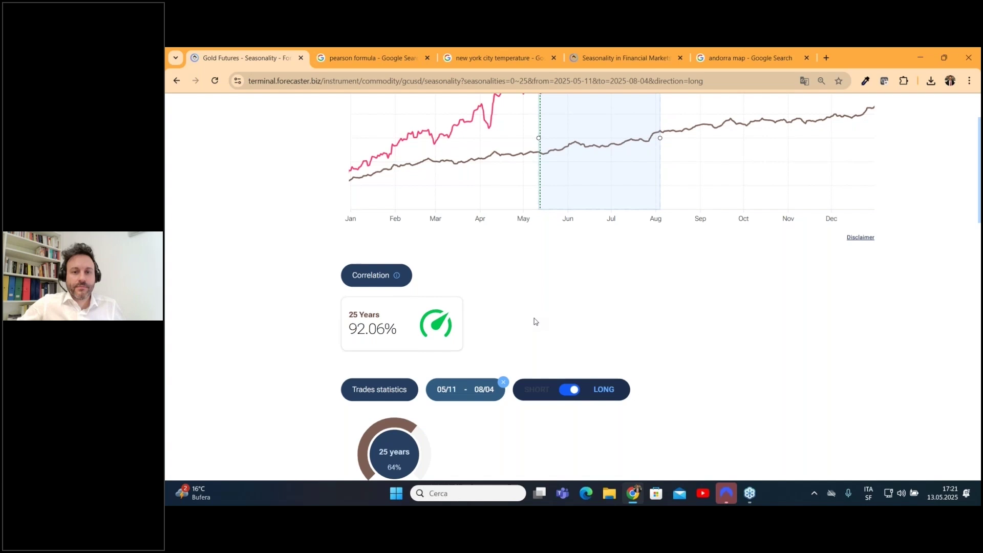
scroll(534, 321, up, 1)
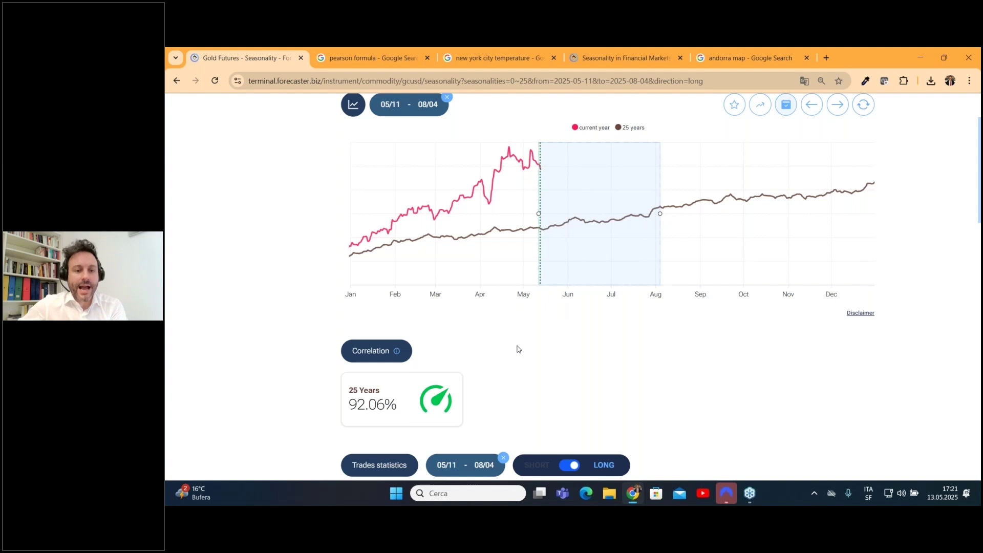
scroll(519, 345, down, 1)
scroll(564, 338, up, 1)
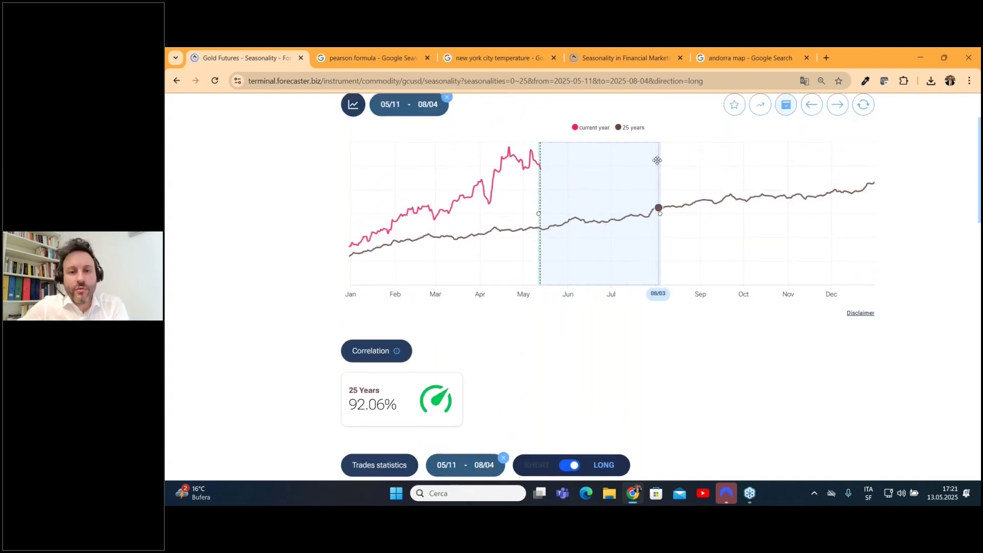
scroll(665, 276, up, 1)
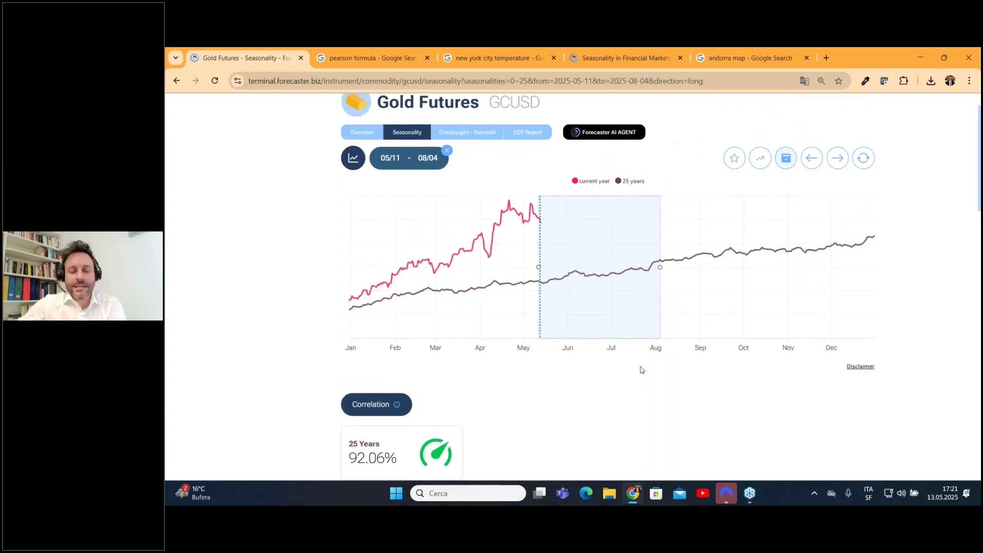
scroll(646, 379, down, 3)
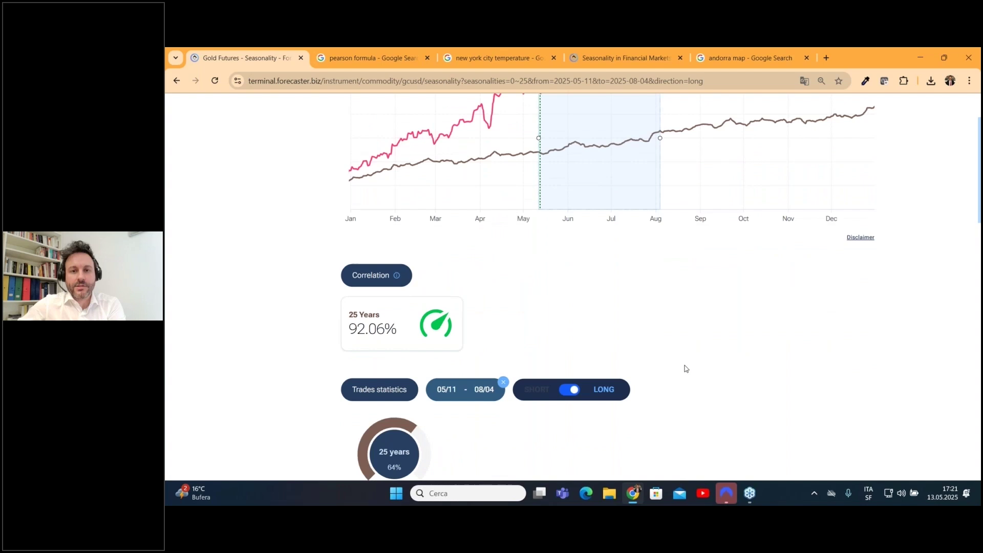
scroll(727, 336, up, 2)
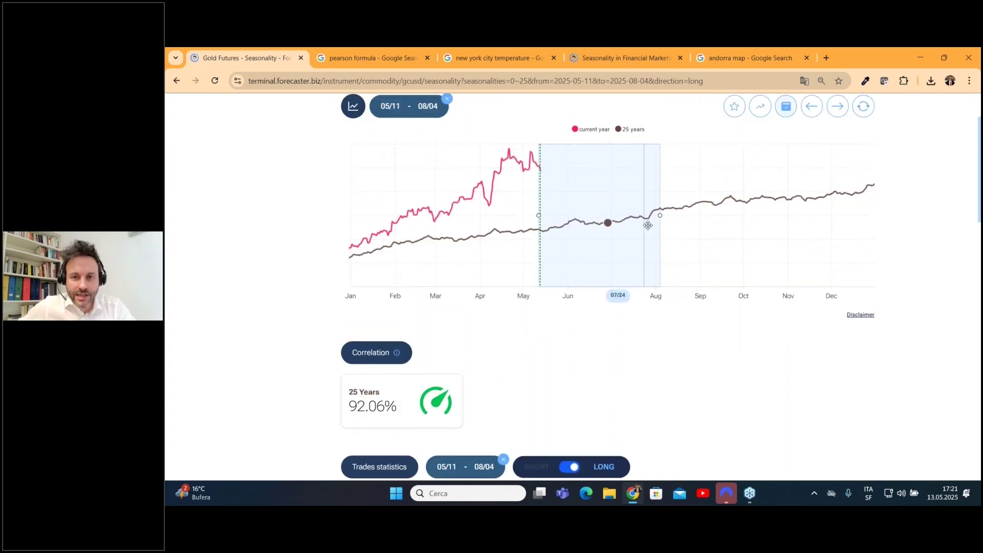
click(448, 101)
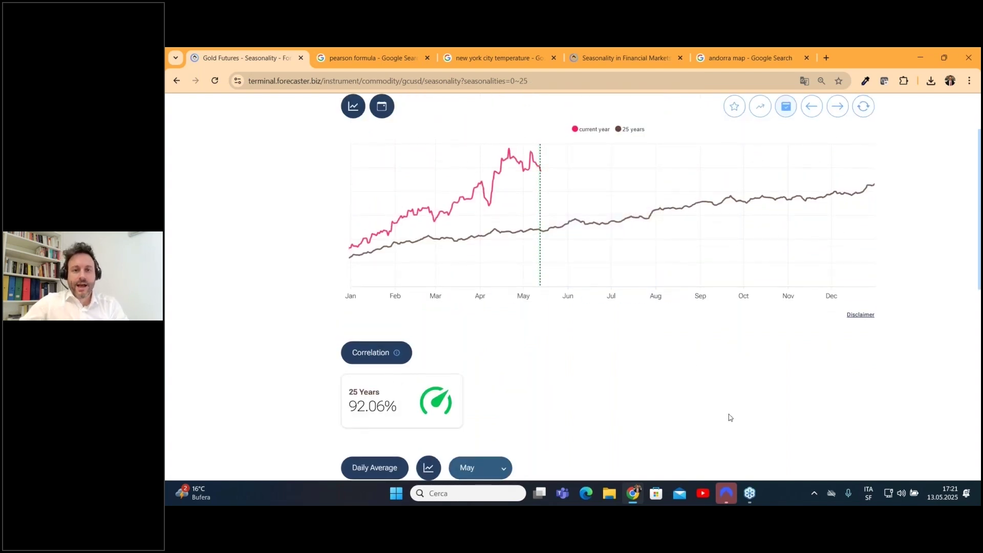
scroll(671, 410, up, 2)
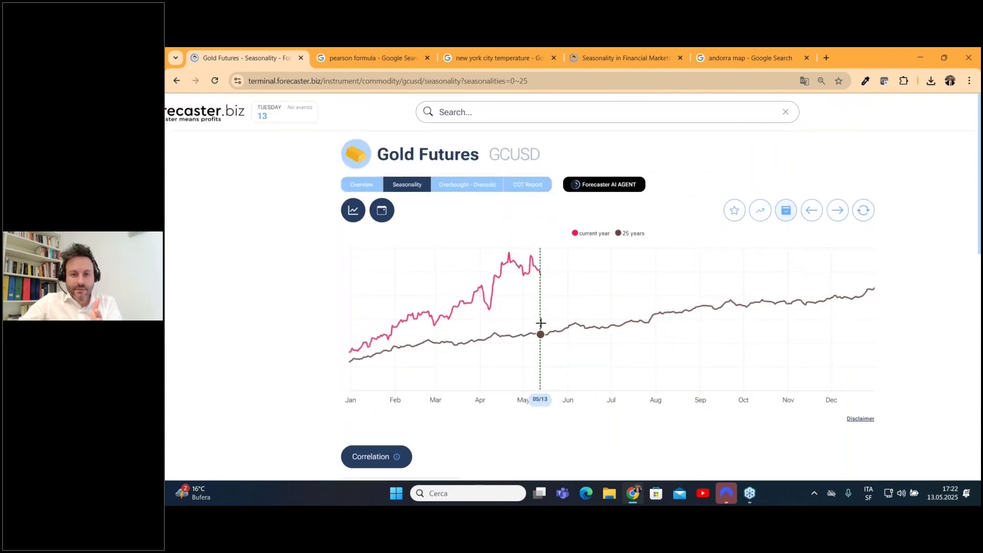
mouse_move(541, 323)
mouse_down()
mouse_move(735, 325)
mouse_move(576, 319)
mouse_up()
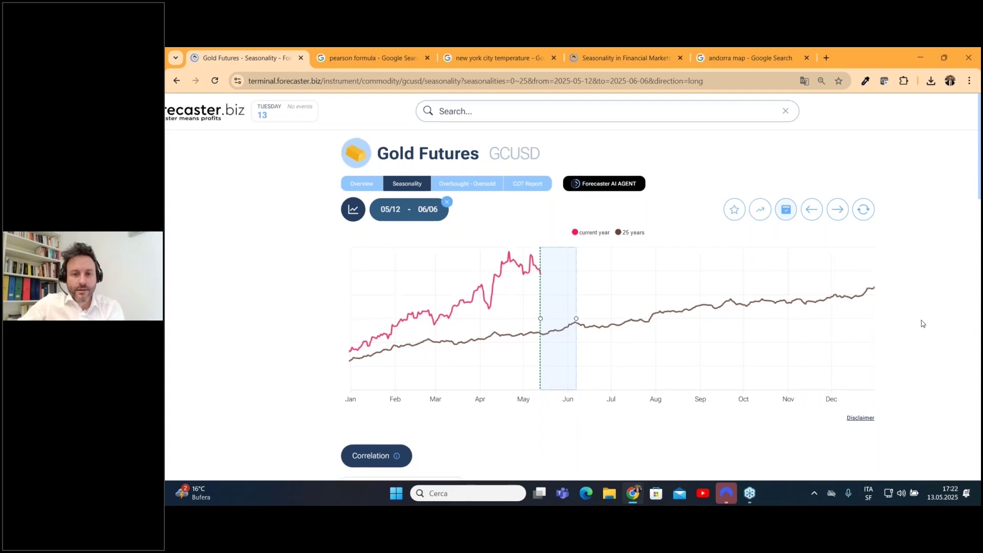
scroll(923, 323, down, 5)
scroll(923, 324, down, 1)
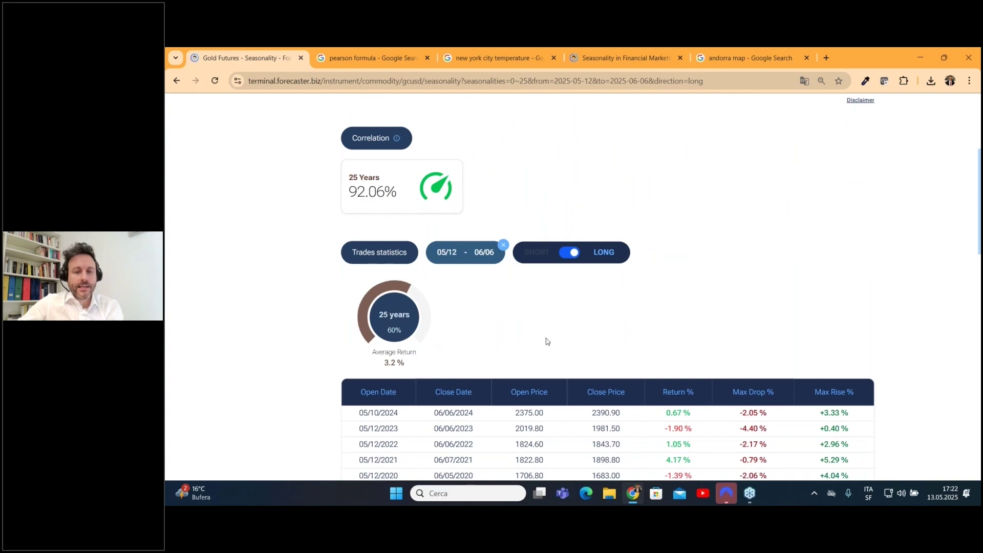
scroll(823, 318, up, 6)
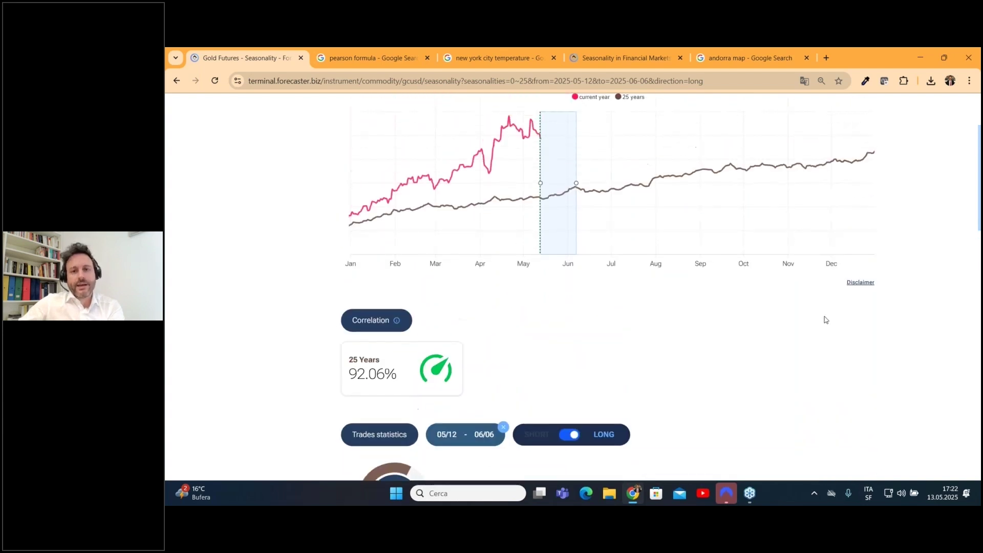
- Extend the long window to 05/12–09/23 and scroll down through the Trades statistics
drag(576, 290, 733, 291)
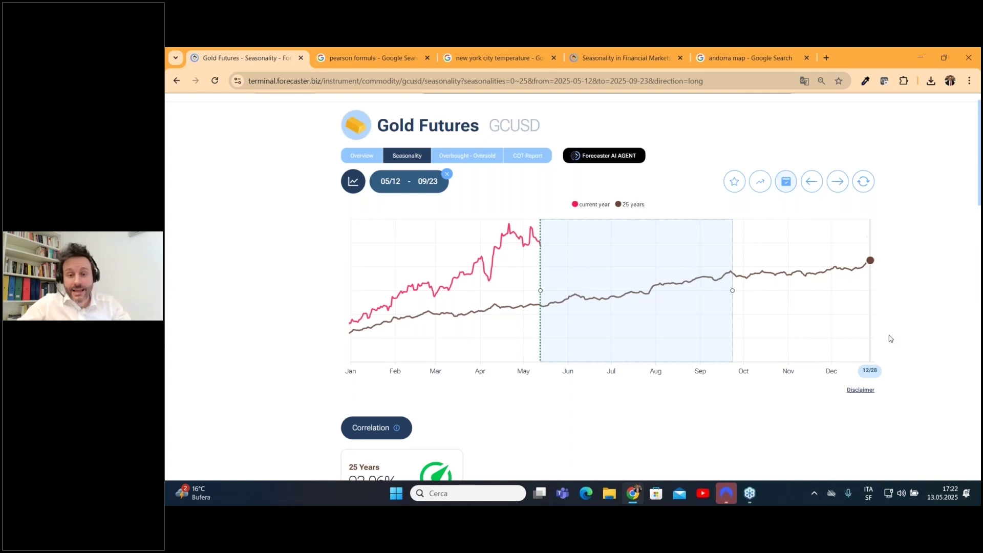
scroll(890, 336, down, 4)
scroll(890, 338, down, 2)
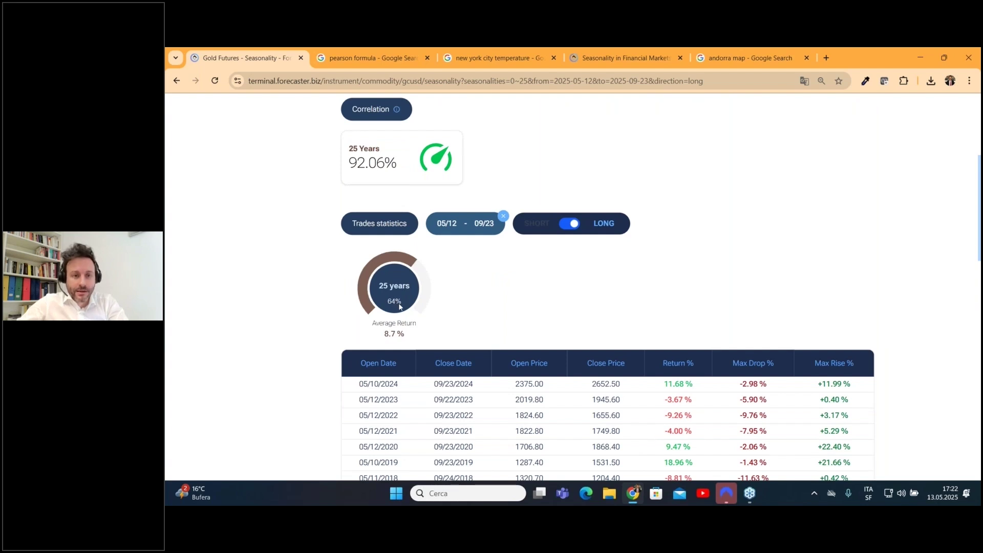
scroll(476, 254, down, 1)
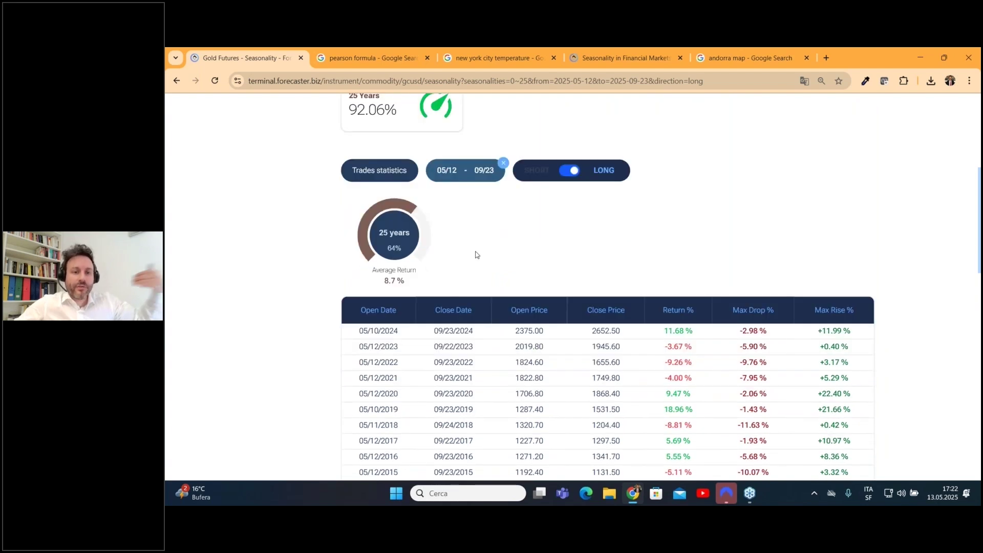
scroll(492, 246, down, 1)
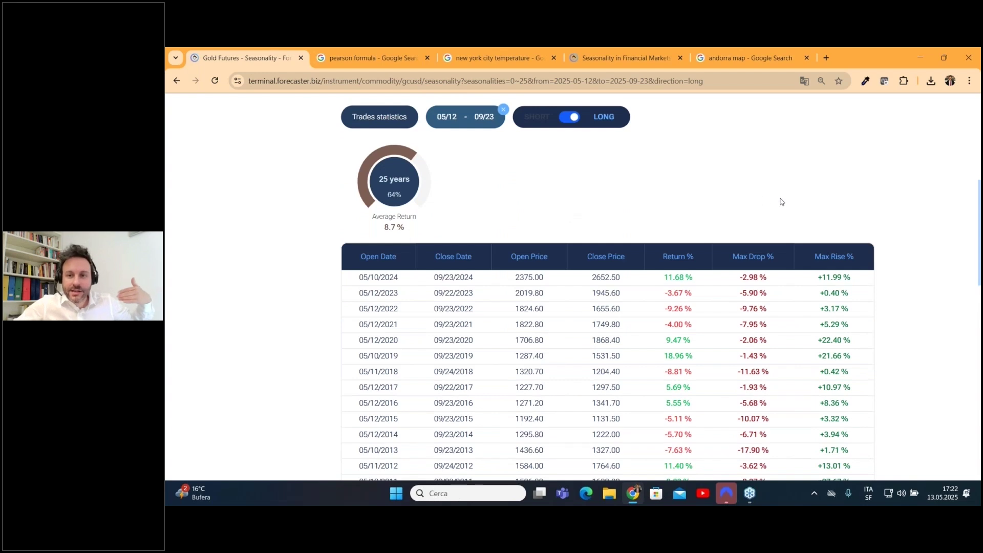
scroll(779, 202, down, 1)
scroll(779, 202, down, 4)
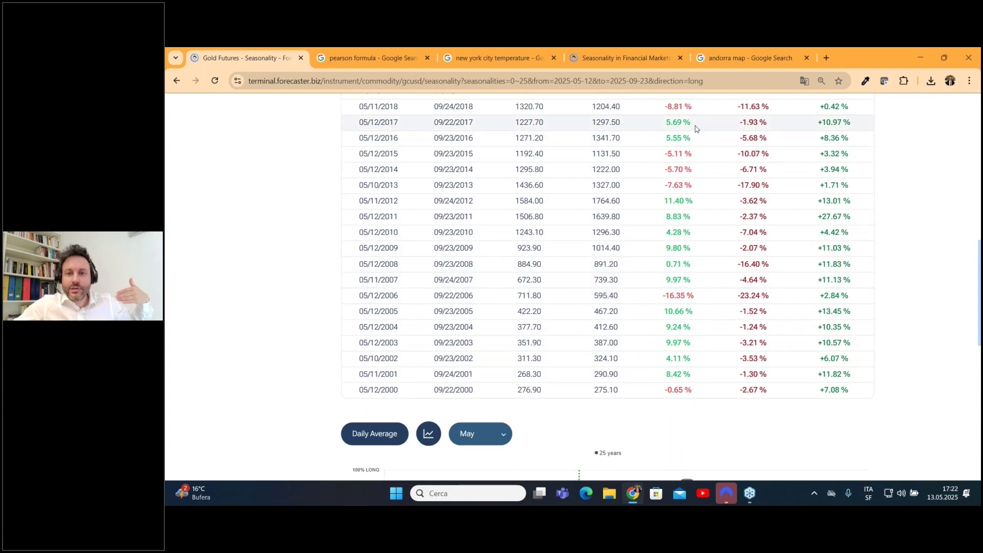
scroll(696, 128, down, 1)
- Highlight the 25-year 8.7% average return in the Trades table
scroll(696, 128, up, 3)
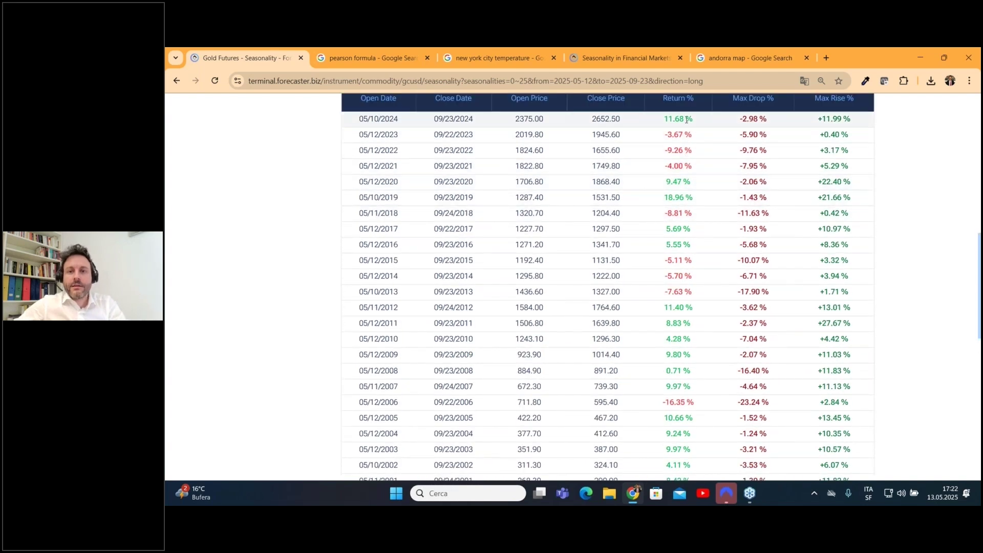
scroll(871, 215, up, 1)
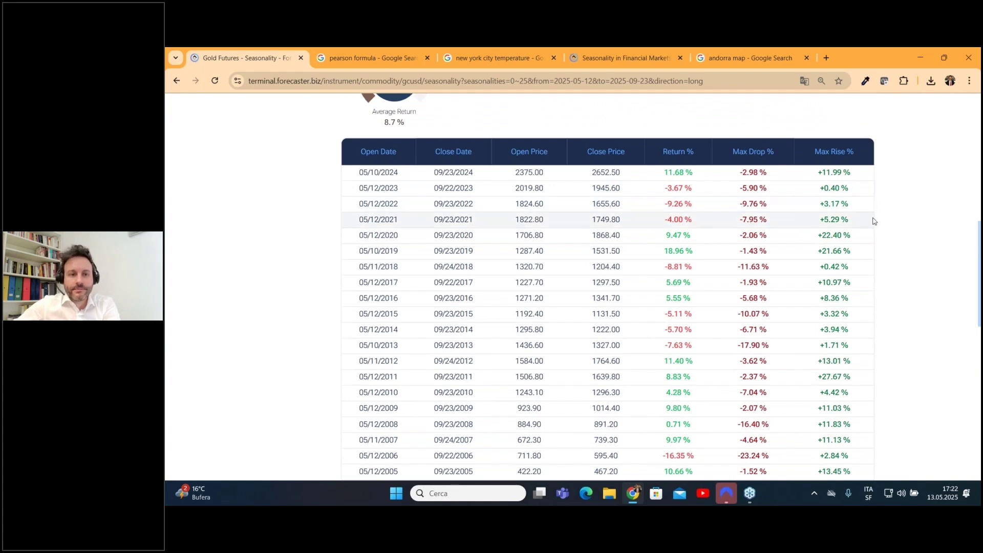
scroll(874, 222, up, 3)
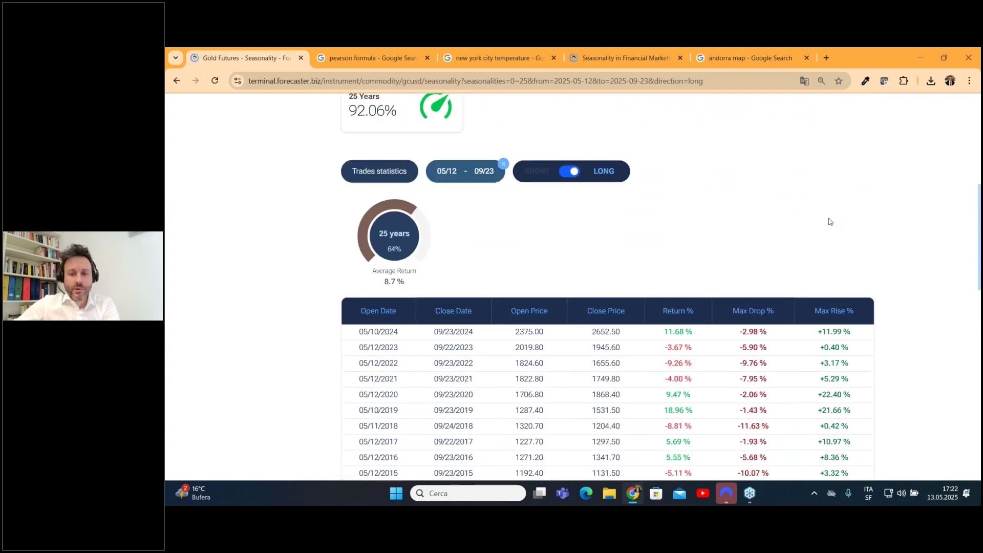
drag(383, 282, 410, 286)
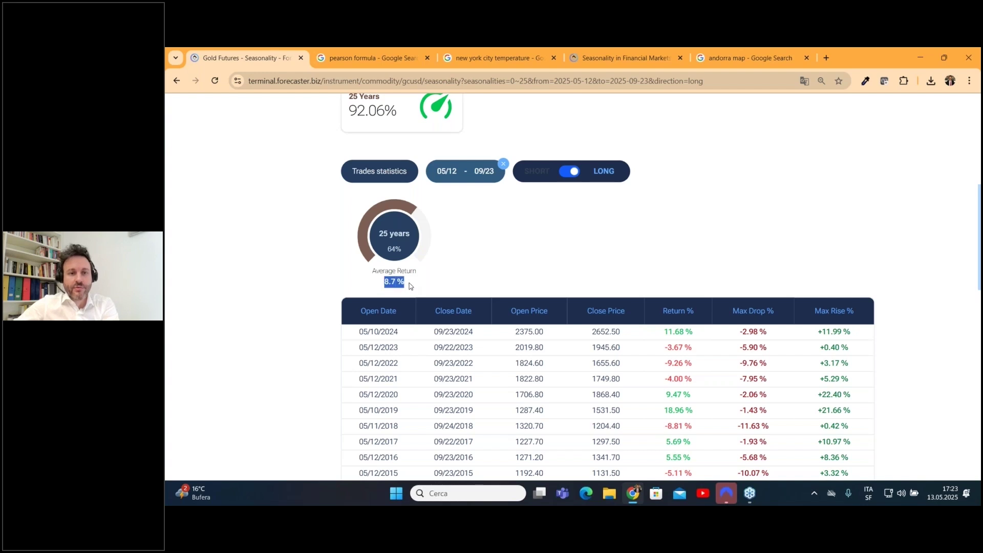
click(466, 285)
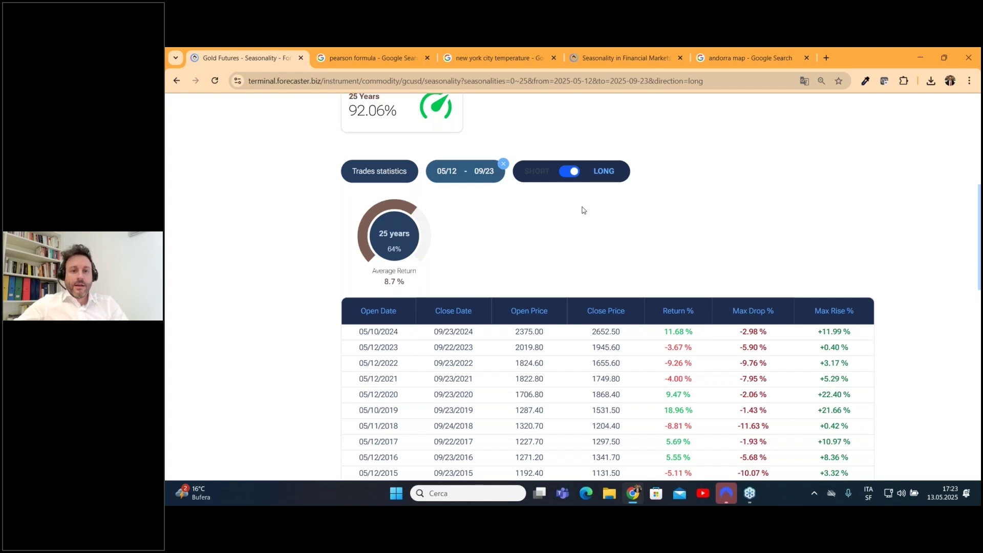
scroll(584, 210, up, 2)
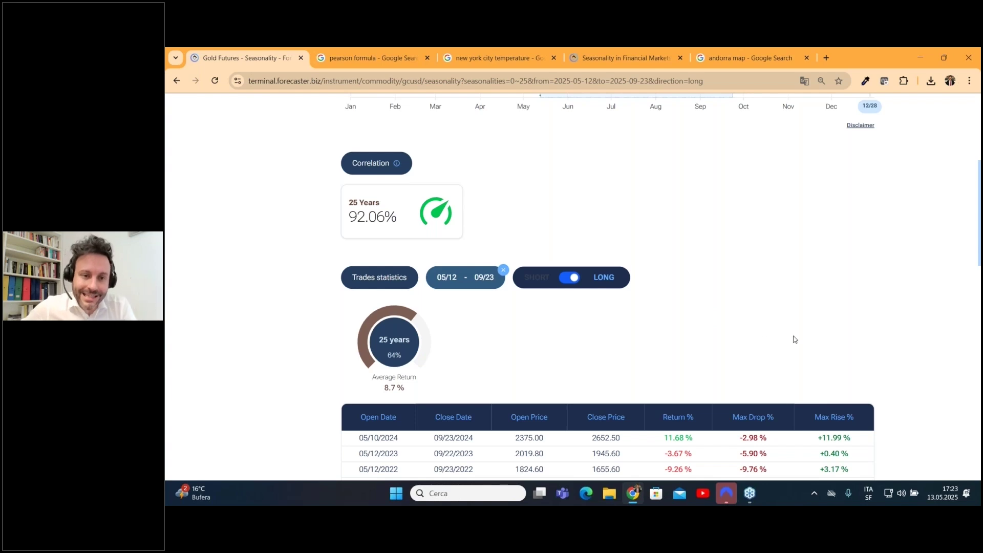
click(568, 278)
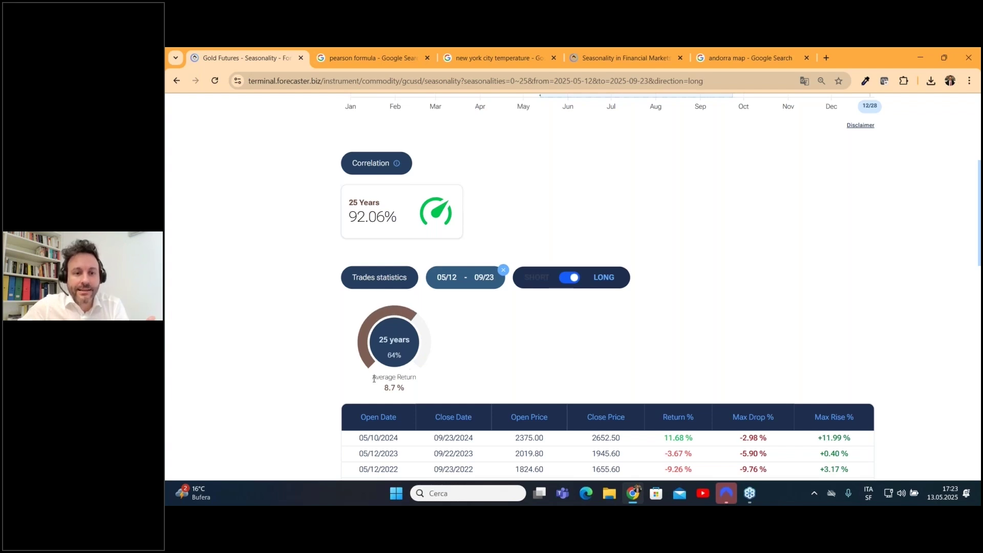
drag(371, 381, 424, 385)
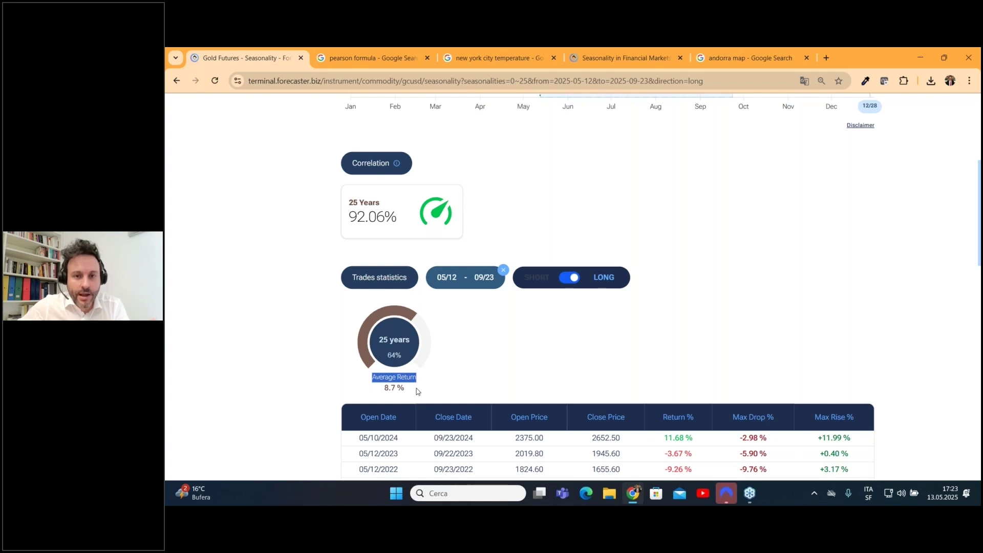
click(417, 392)
click(568, 279)
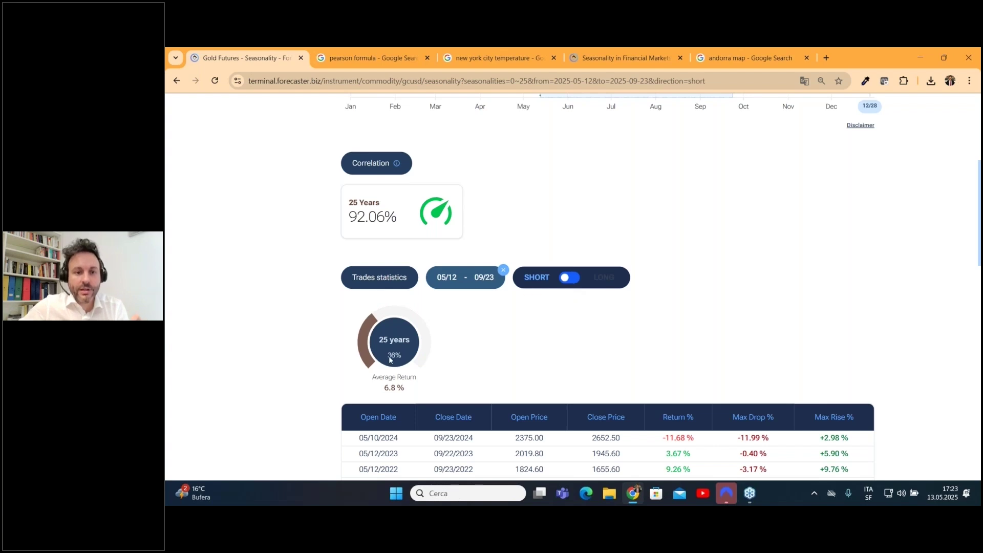
drag(385, 388, 408, 390)
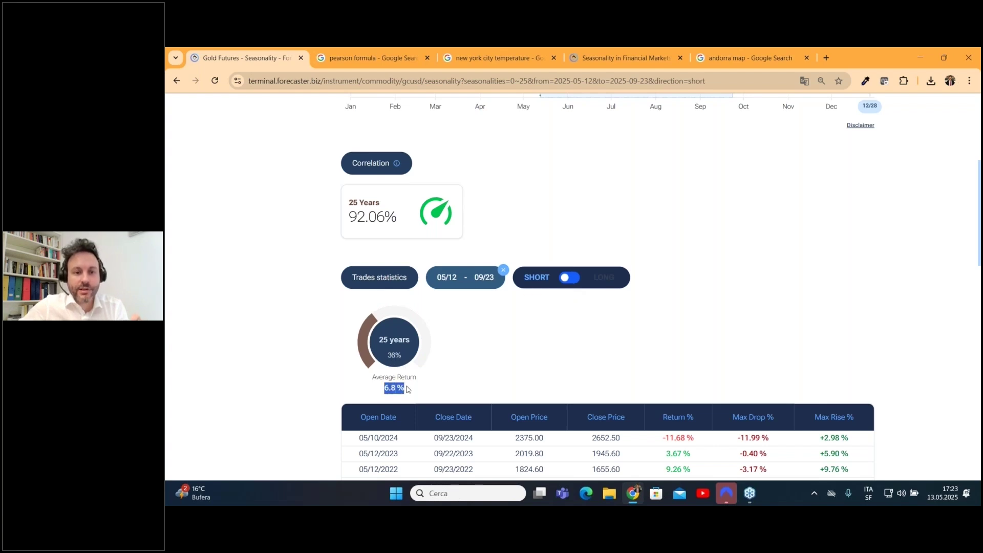
click(415, 393)
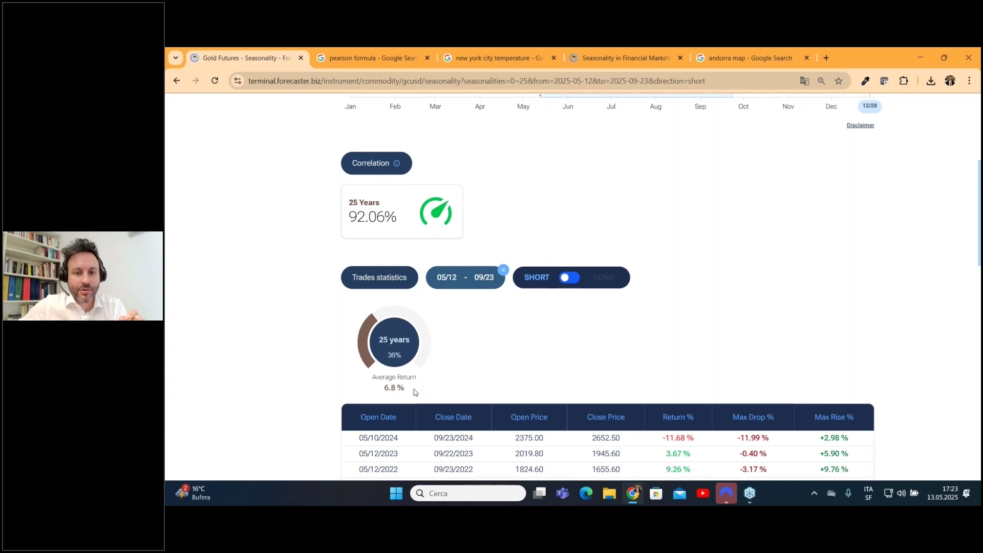
click(567, 278)
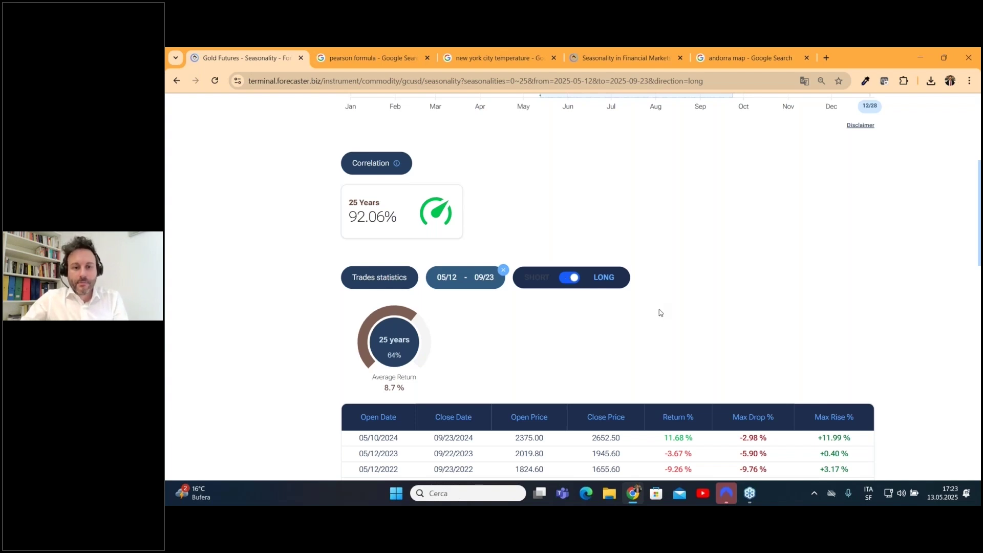
scroll(660, 312, up, 3)
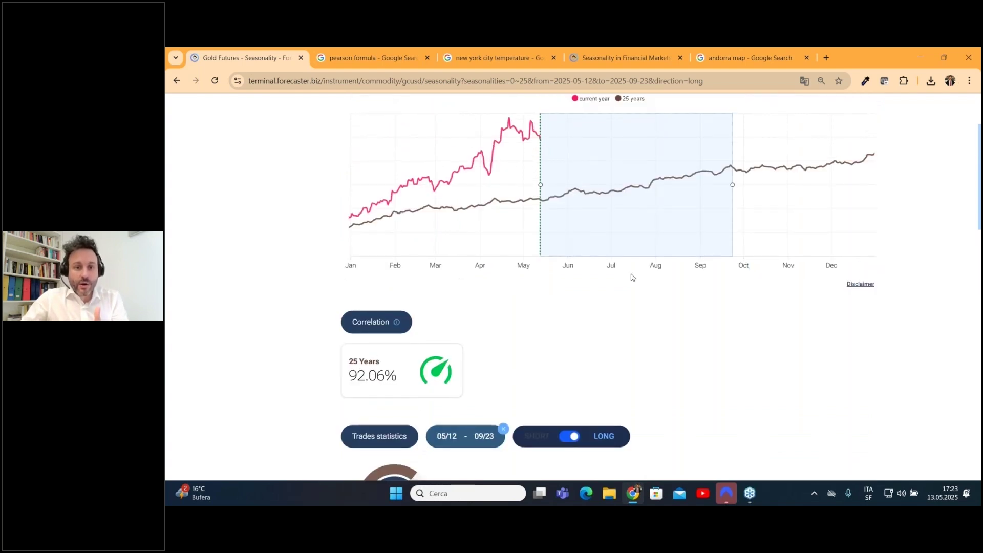
scroll(632, 276, up, 1)
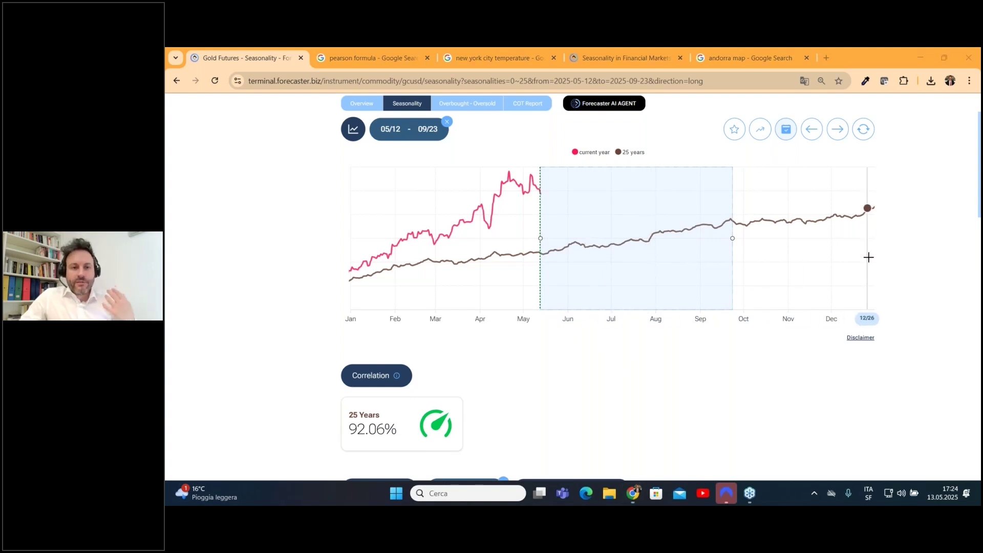
scroll(869, 257, up, 1)
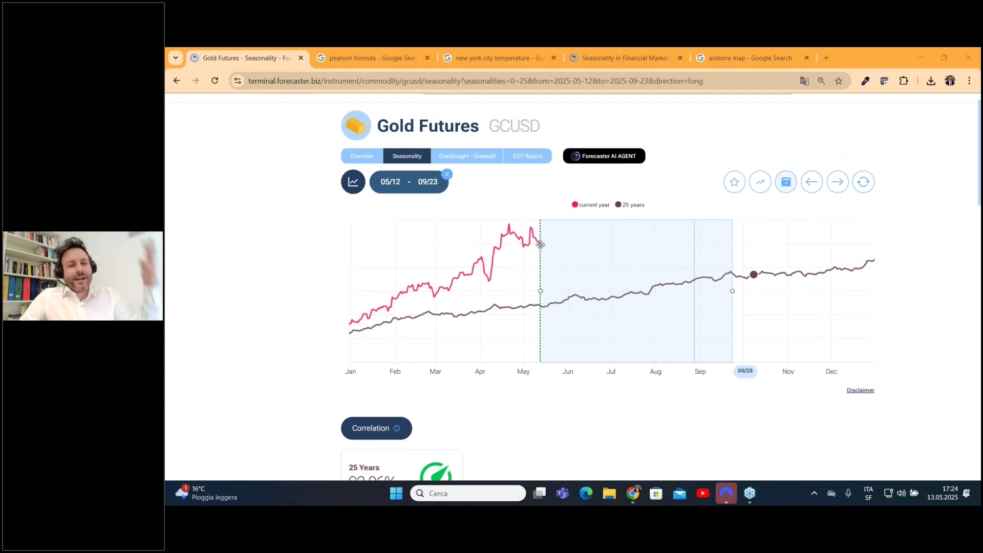
click(447, 176)
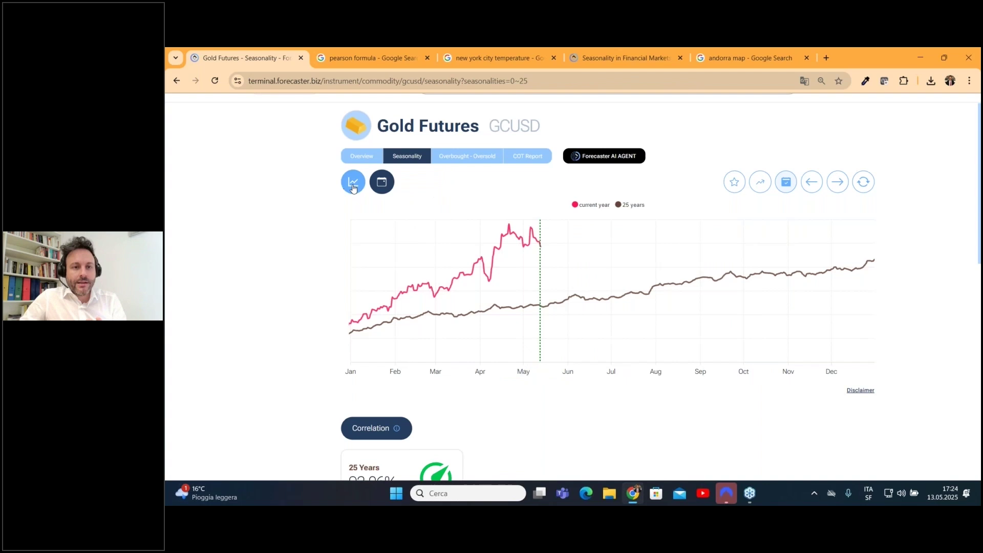
scroll(916, 277, down, 1)
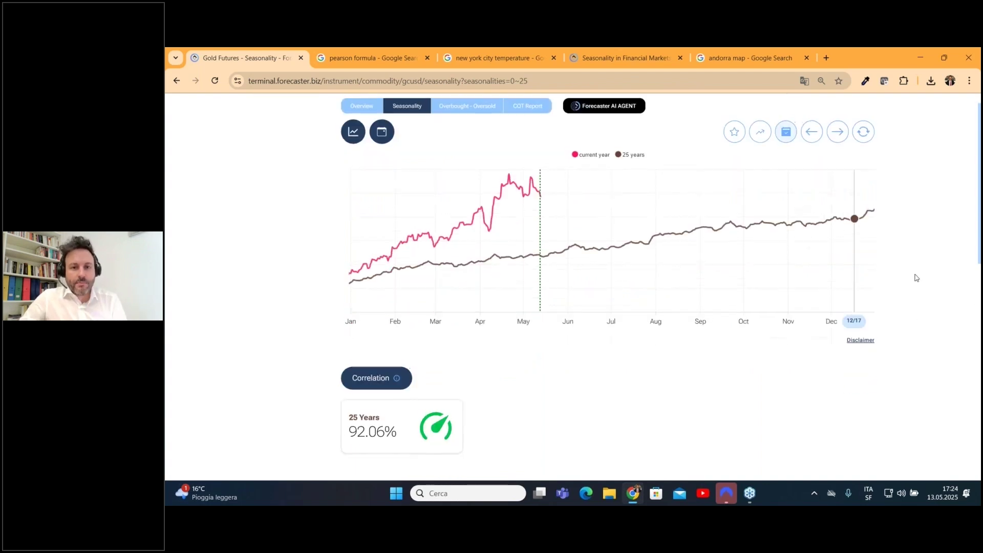
scroll(916, 277, up, 1)
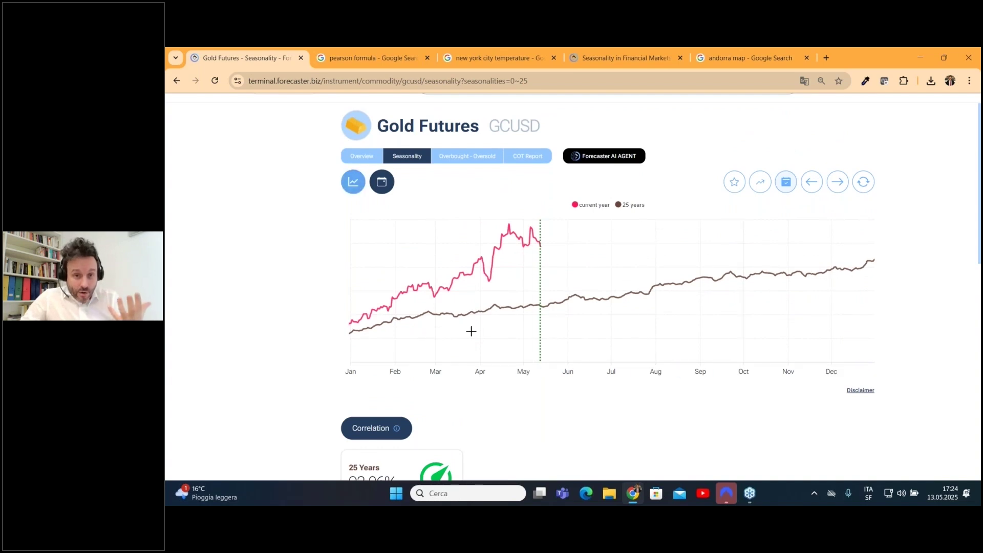
scroll(696, 343, down, 5)
scroll(686, 338, down, 9)
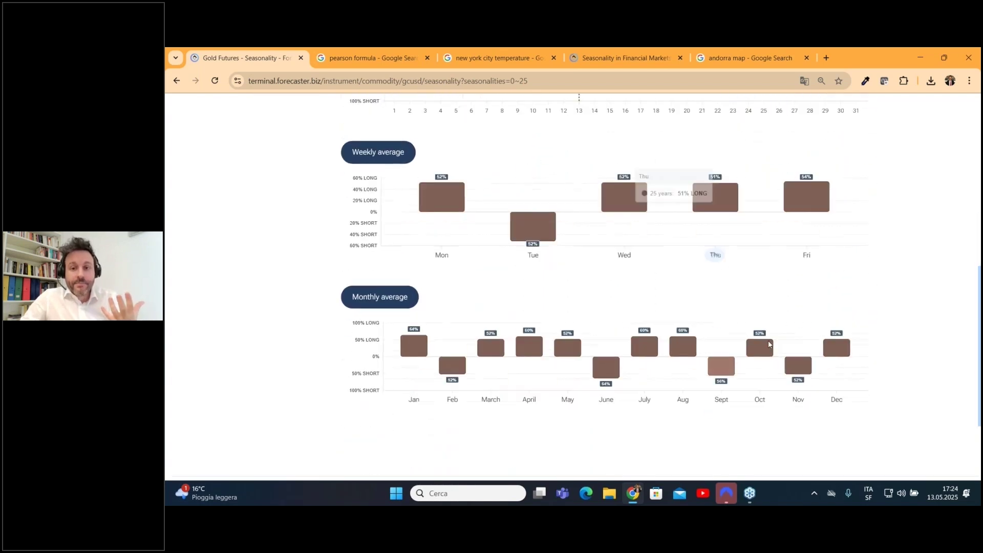
scroll(809, 342, up, 1)
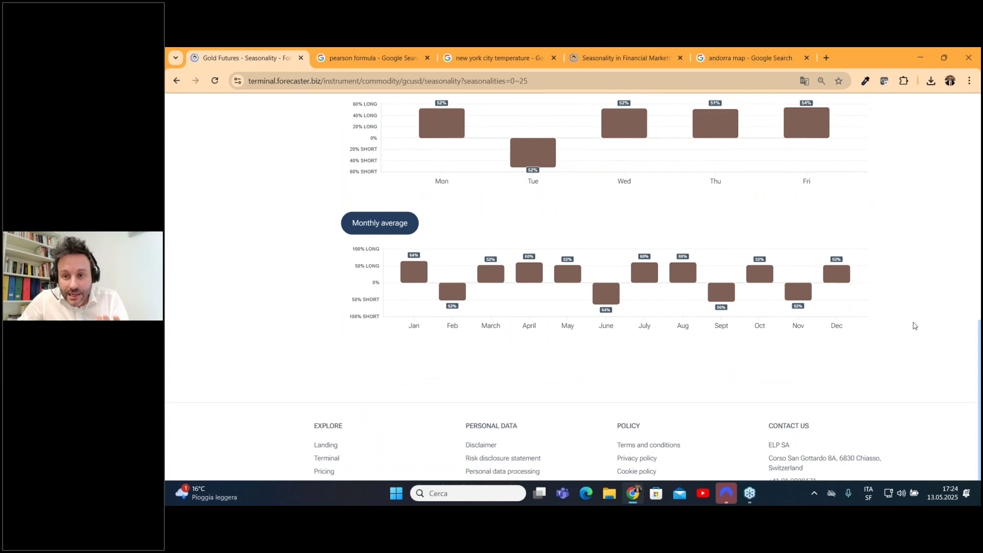
scroll(902, 344, up, 1)
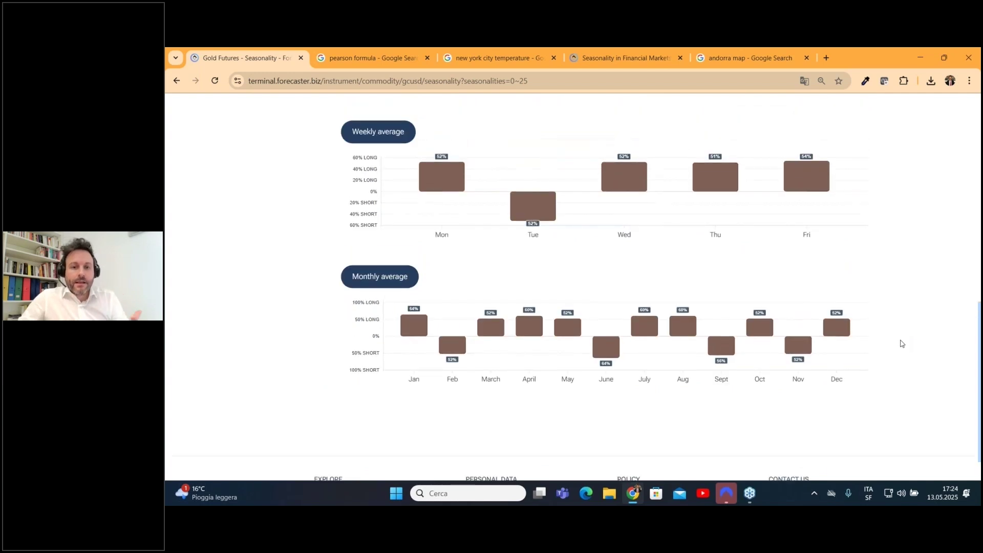
scroll(898, 342, up, 11)
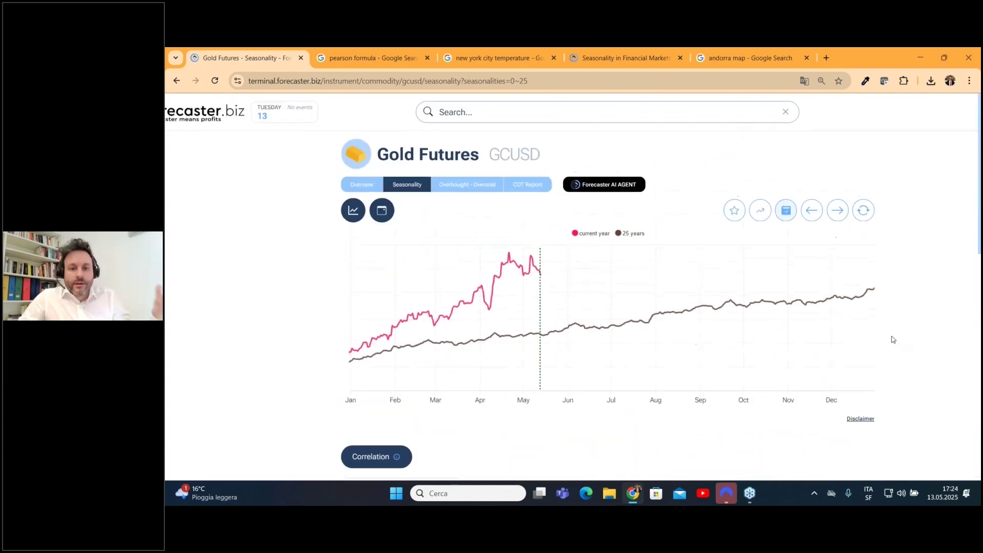
scroll(871, 338, down, 3)
scroll(871, 338, up, 1)
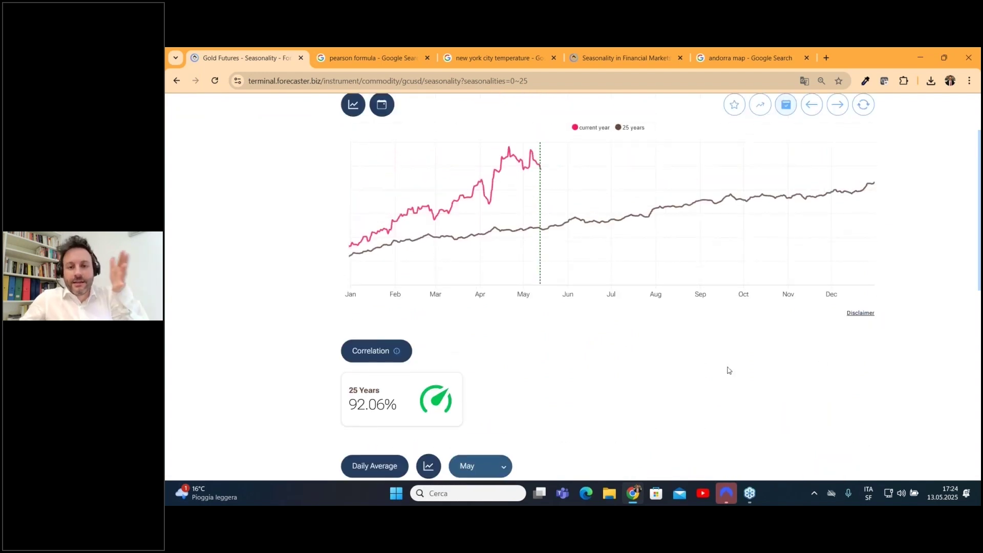
scroll(729, 369, down, 5)
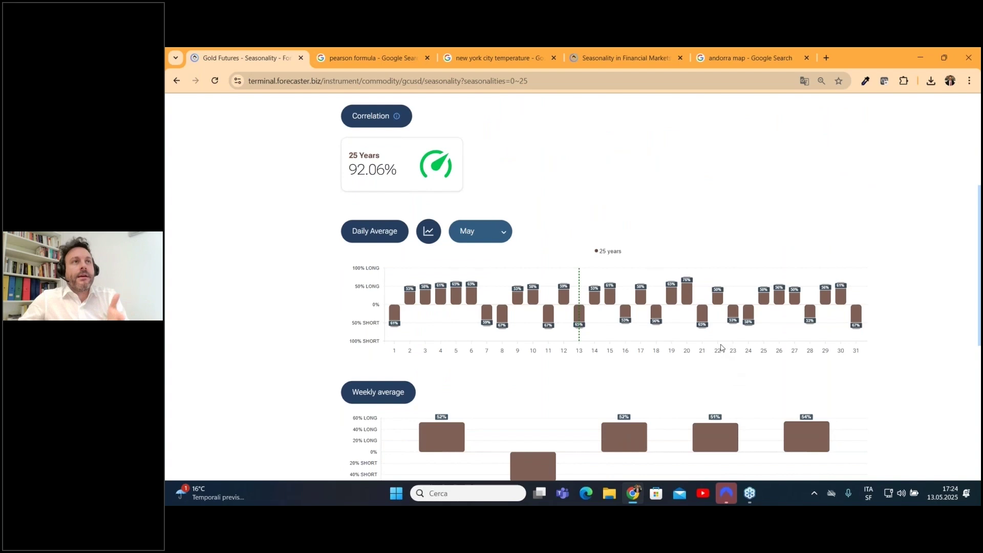
scroll(877, 335, down, 3)
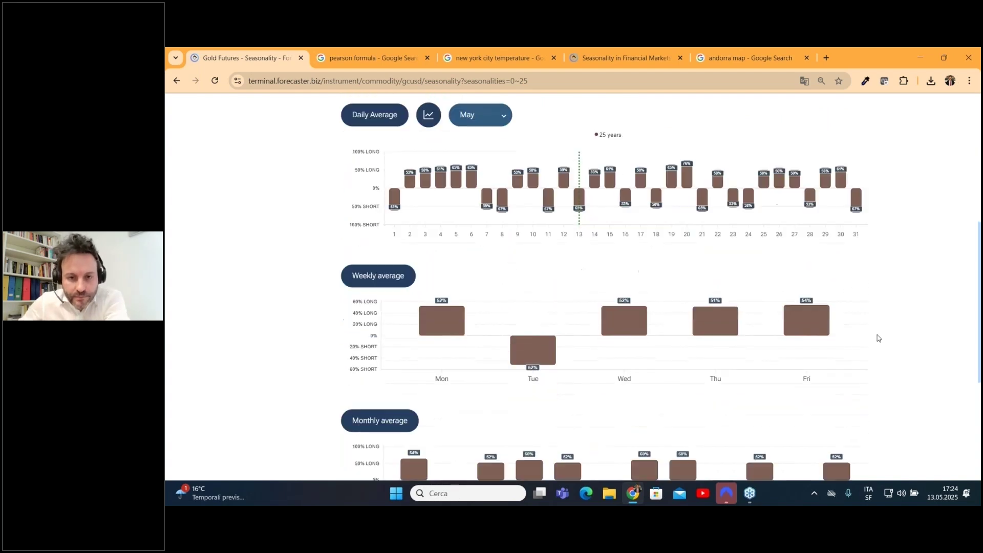
scroll(879, 338, up, 1)
scroll(492, 233, up, 7)
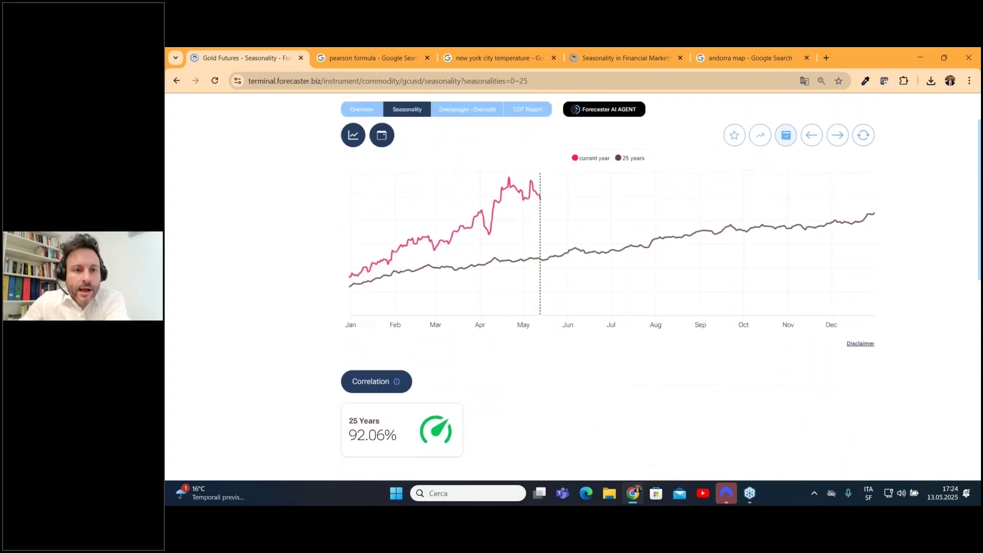
- Show the 10-, 15- and 20-year curves and hide the 25-year curve
click(353, 135)
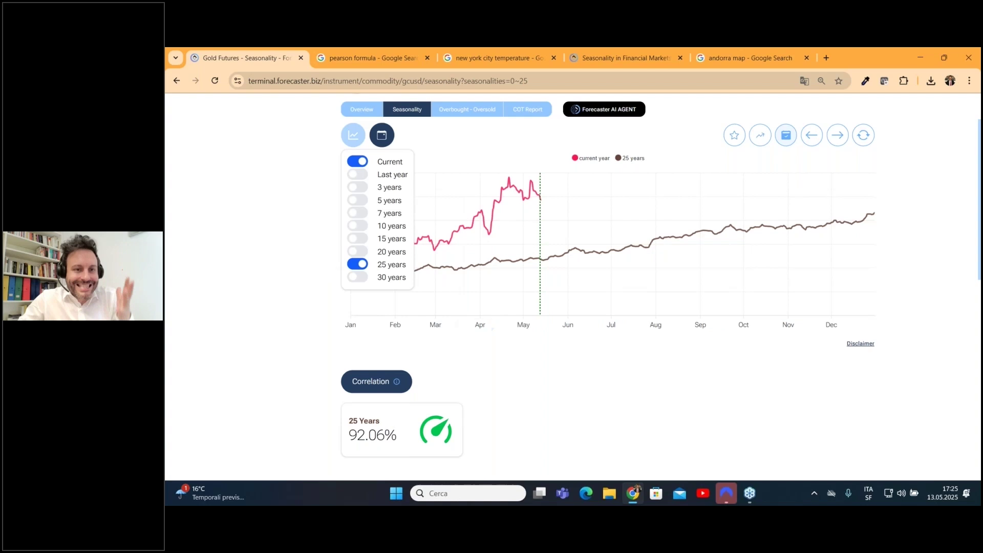
click(357, 227)
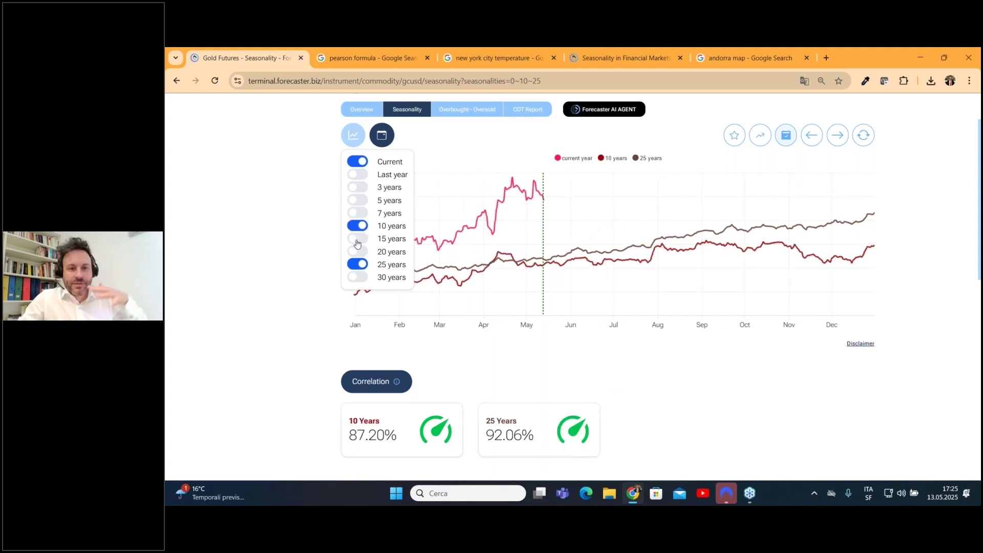
click(357, 240)
click(357, 264)
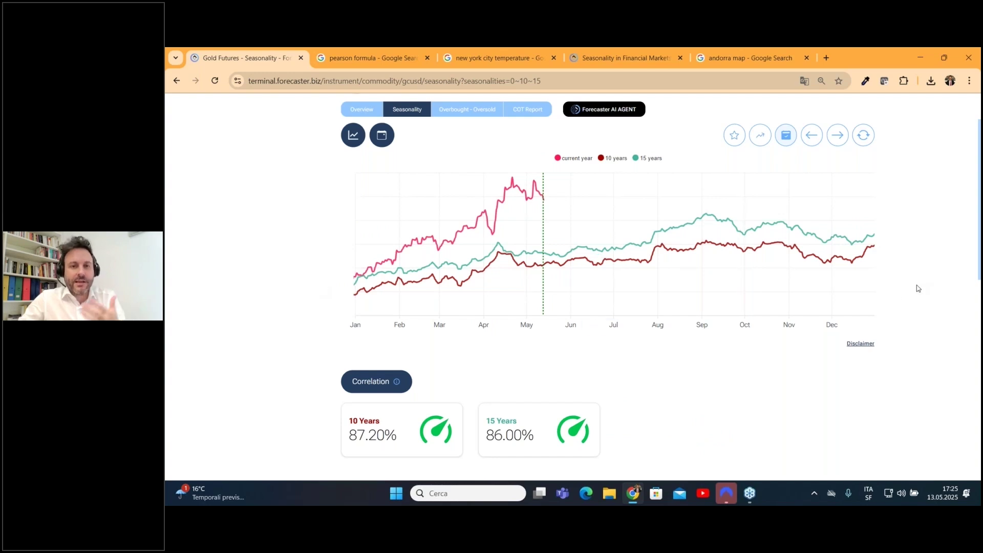
click(354, 135)
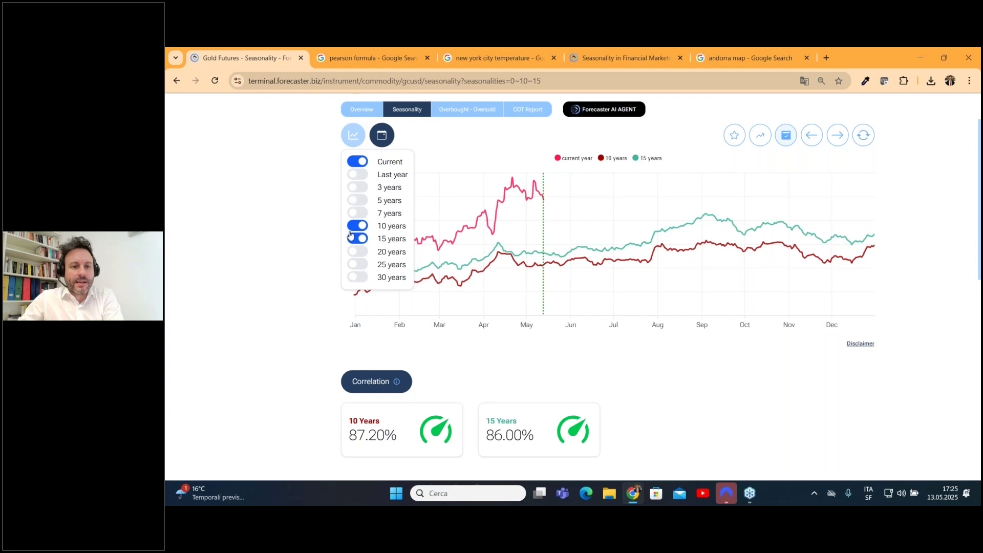
click(354, 251)
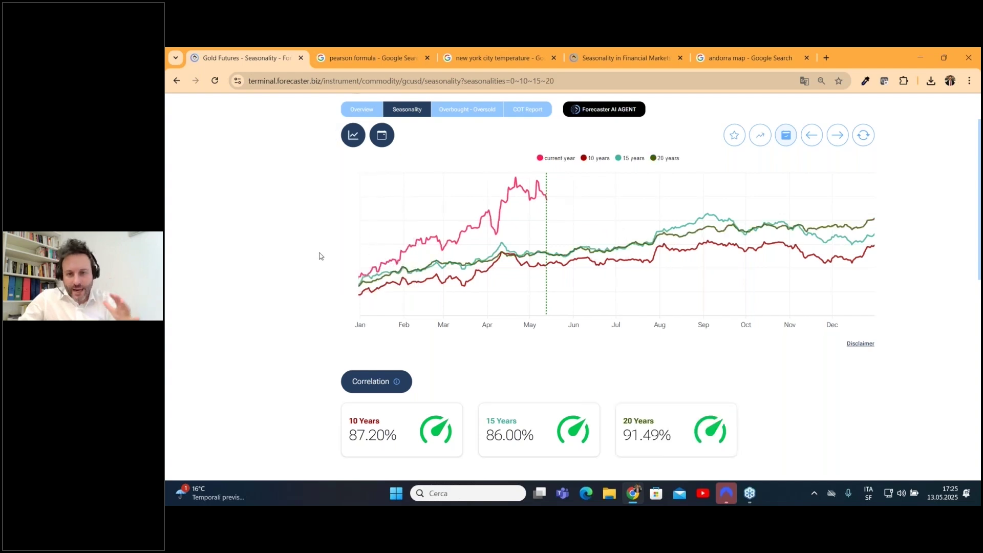
- Scroll to the monthly averages, where September reads 90%, 80% and 65% short
scroll(883, 284, down, 9)
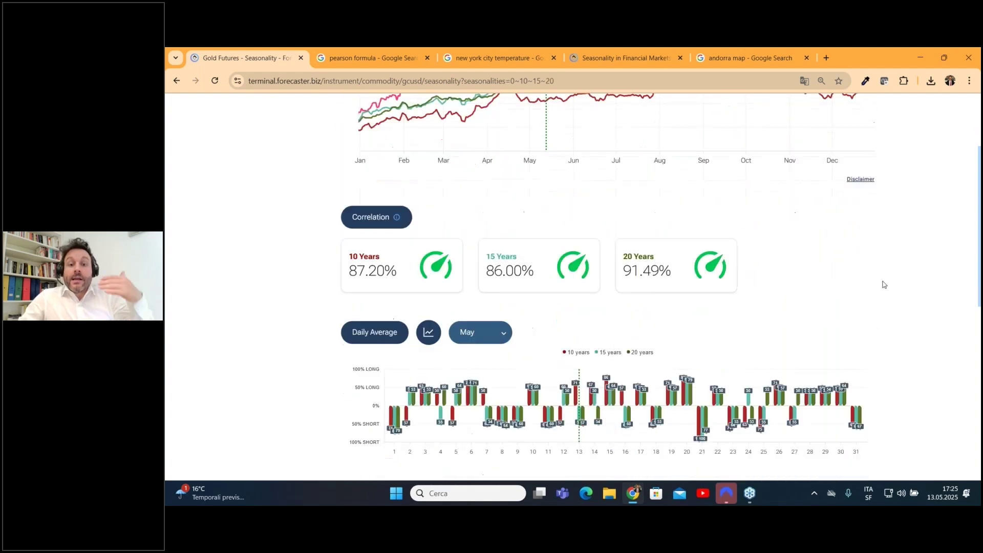
scroll(884, 285, down, 3)
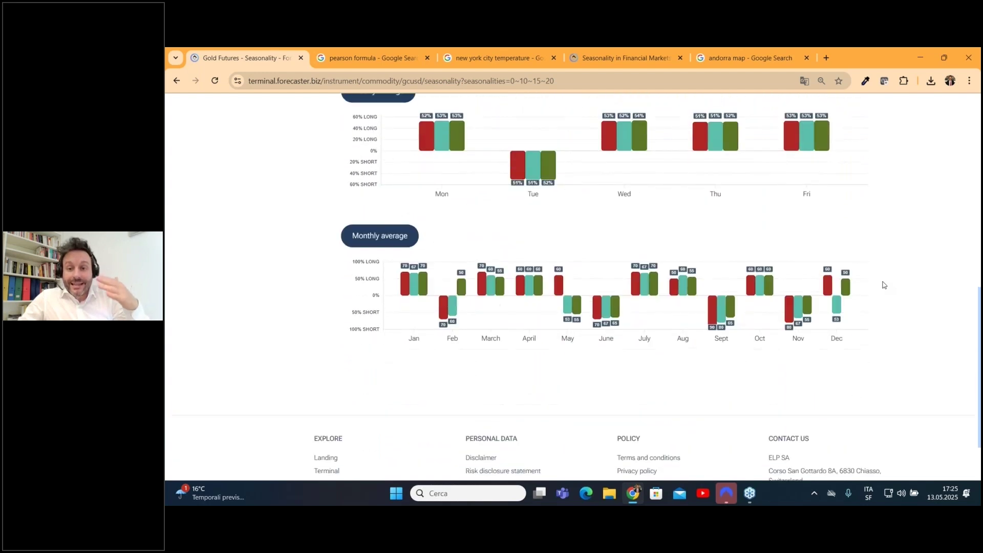
mouse_move(735, 284)
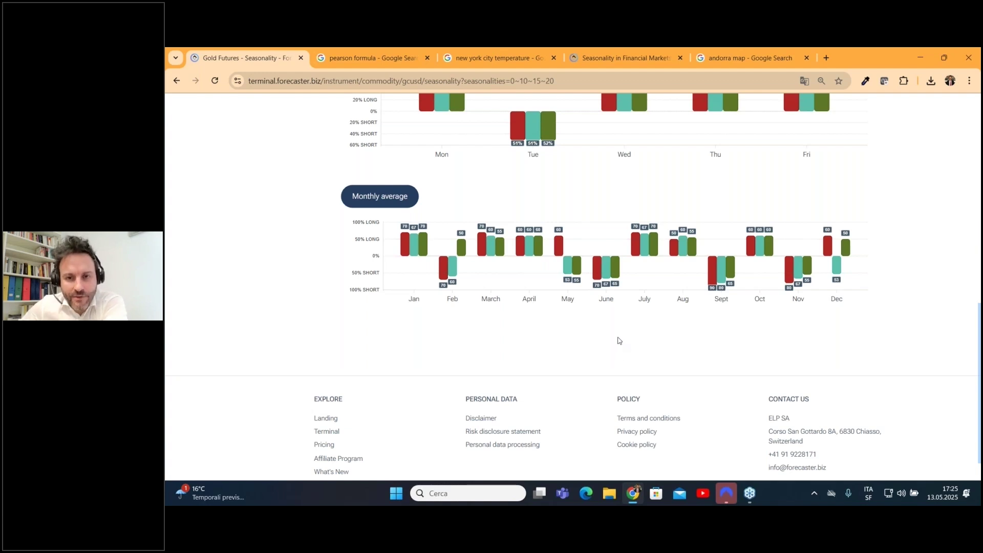
mouse_move(610, 290)
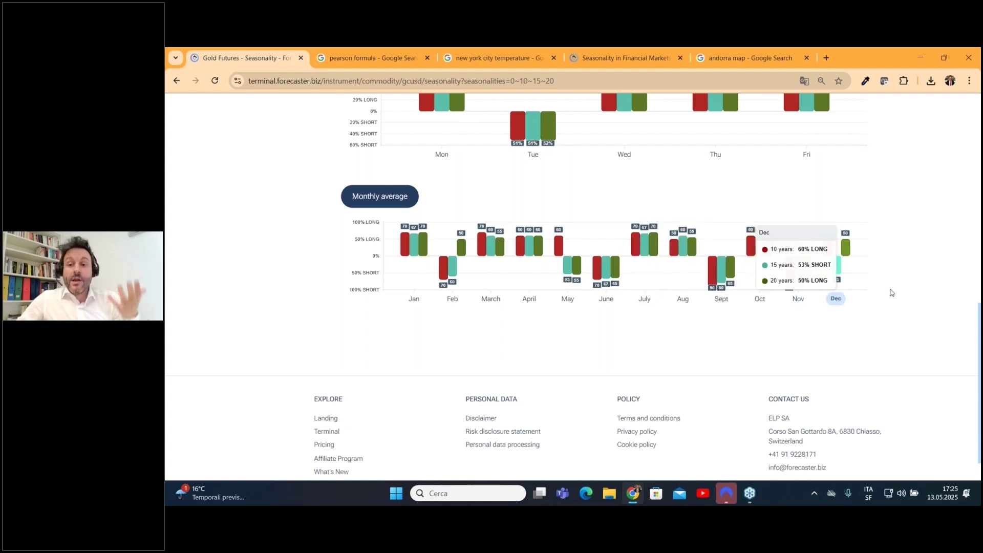
scroll(890, 290, up, 3)
scroll(890, 292, up, 9)
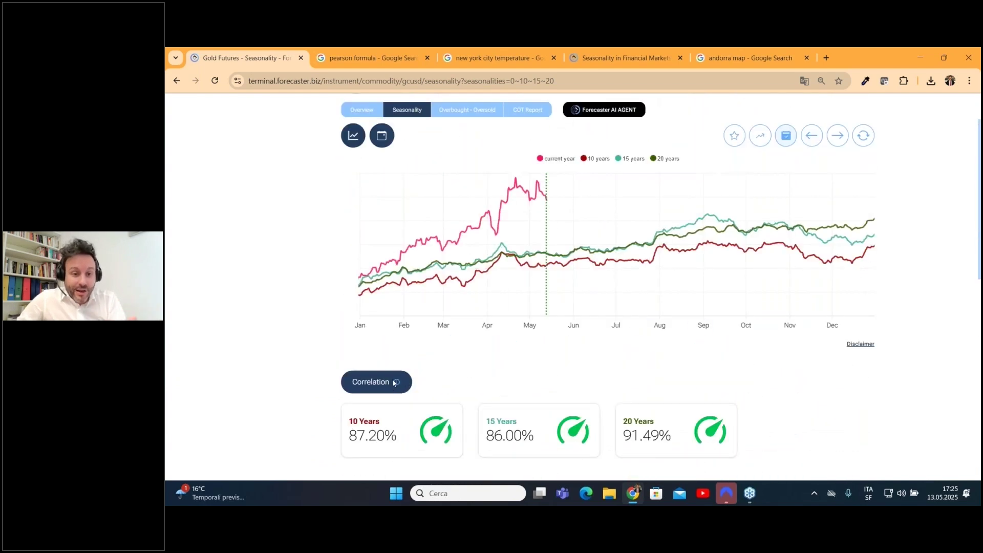
scroll(397, 388, down, 1)
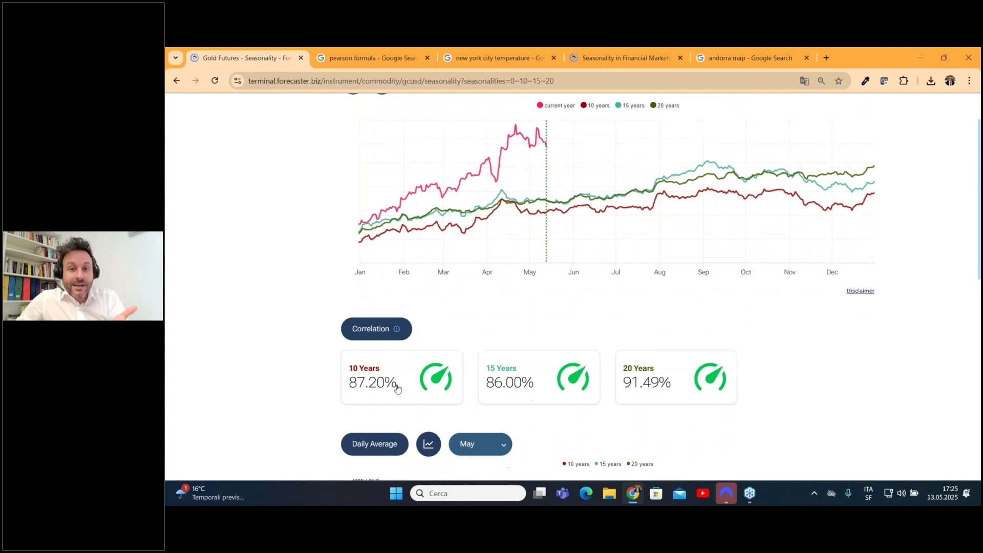
scroll(397, 388, up, 1)
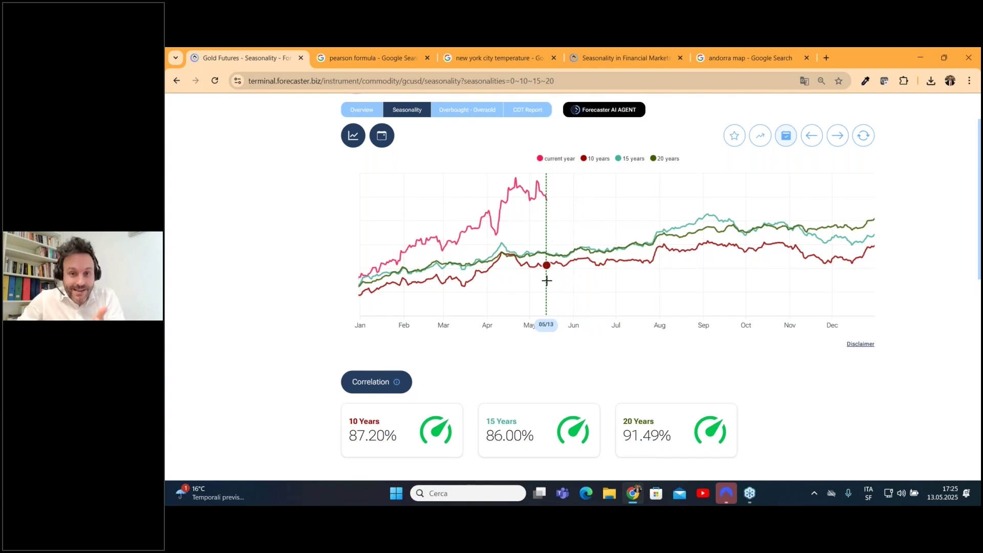
- Mark a 05/12–09/03 window and add the 25-year curve, checking its 92.06% correlation
mouse_move(546, 280)
mouse_down()
mouse_move(613, 266)
mouse_move(707, 266)
mouse_up()
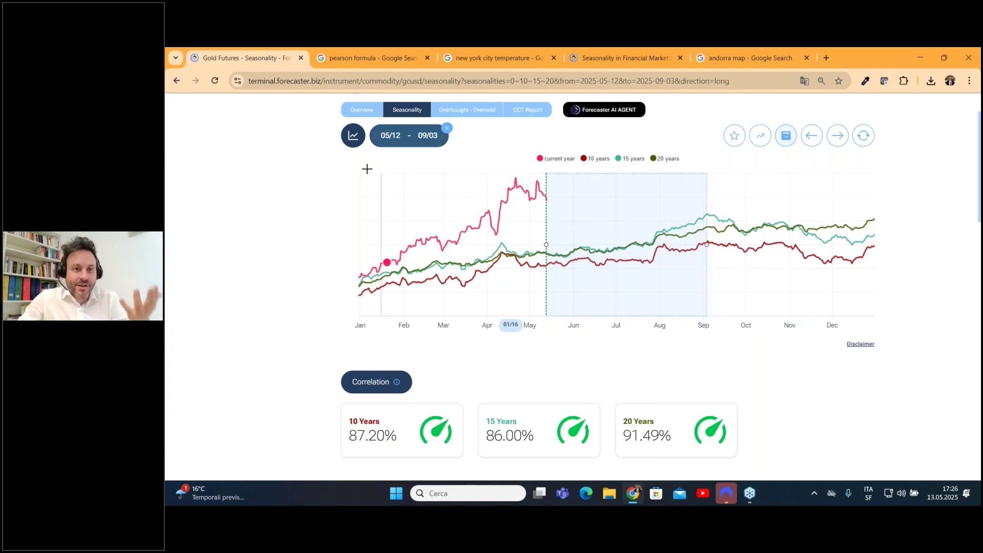
click(353, 135)
click(357, 265)
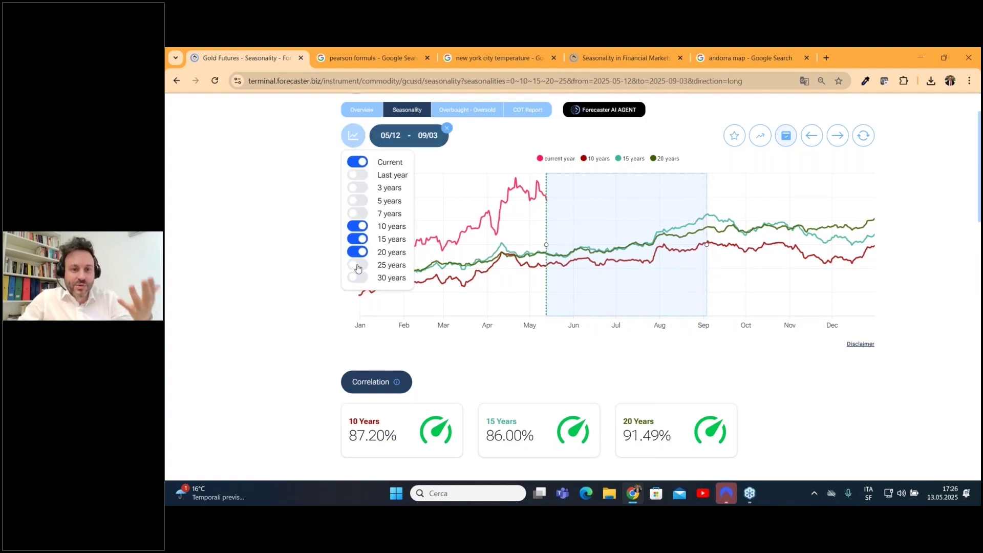
click(310, 279)
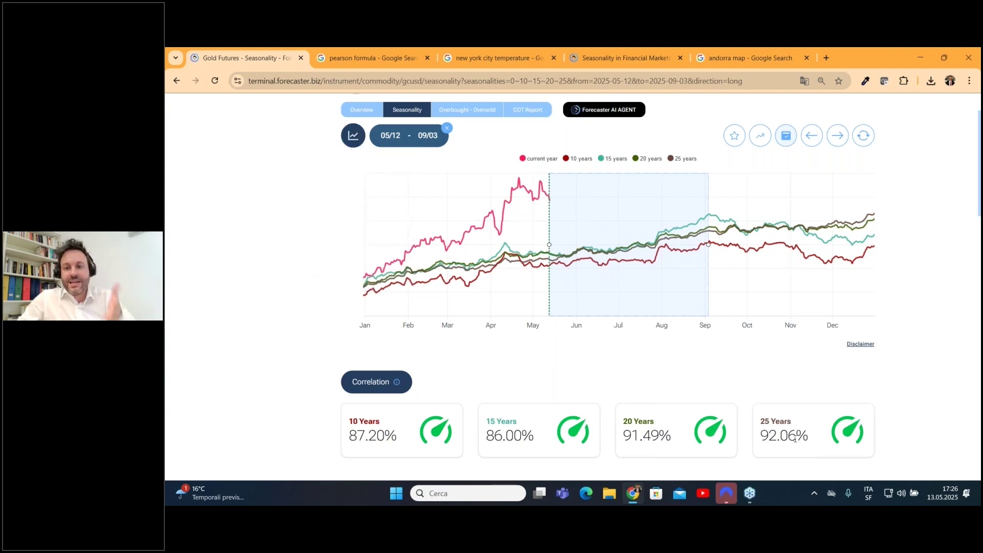
drag(762, 440, 812, 442)
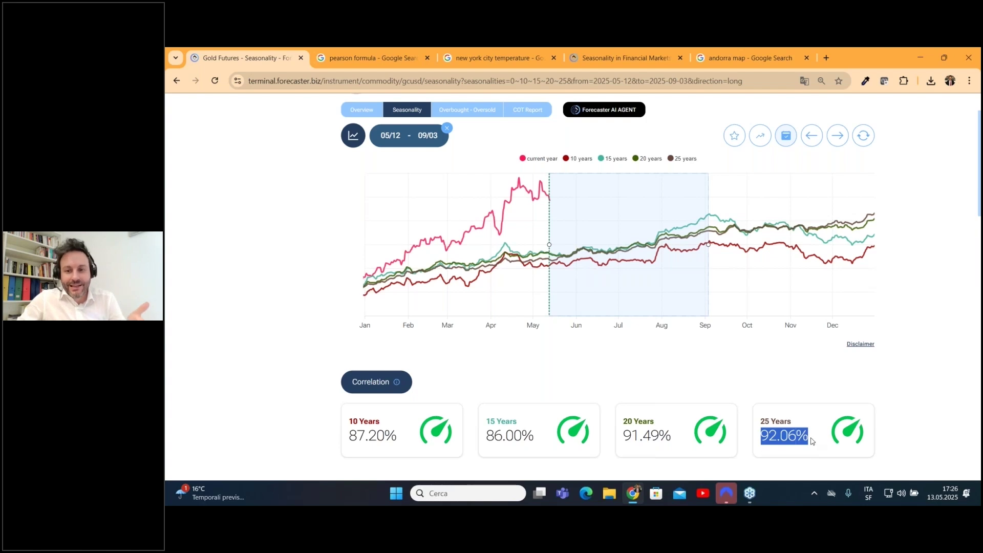
click(811, 442)
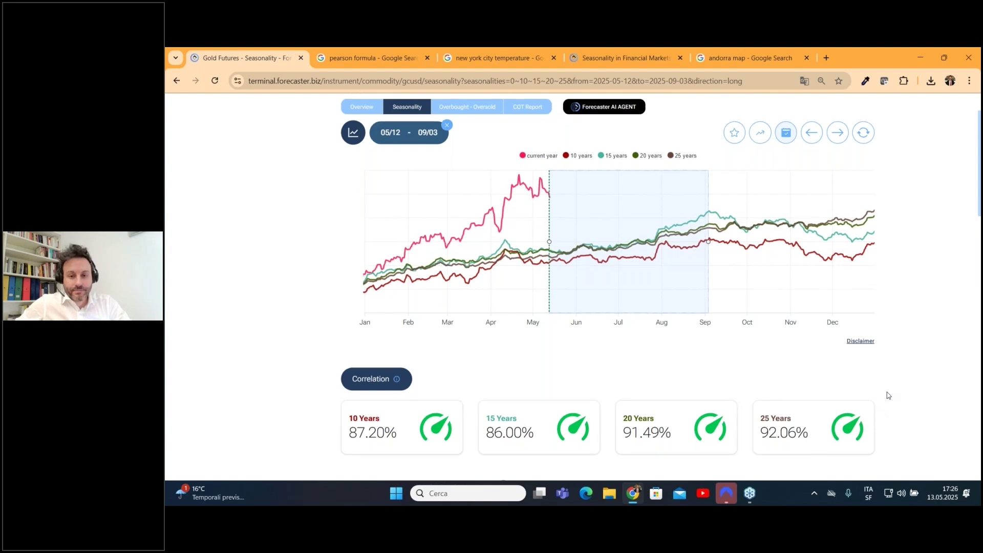
scroll(394, 381, down, 1)
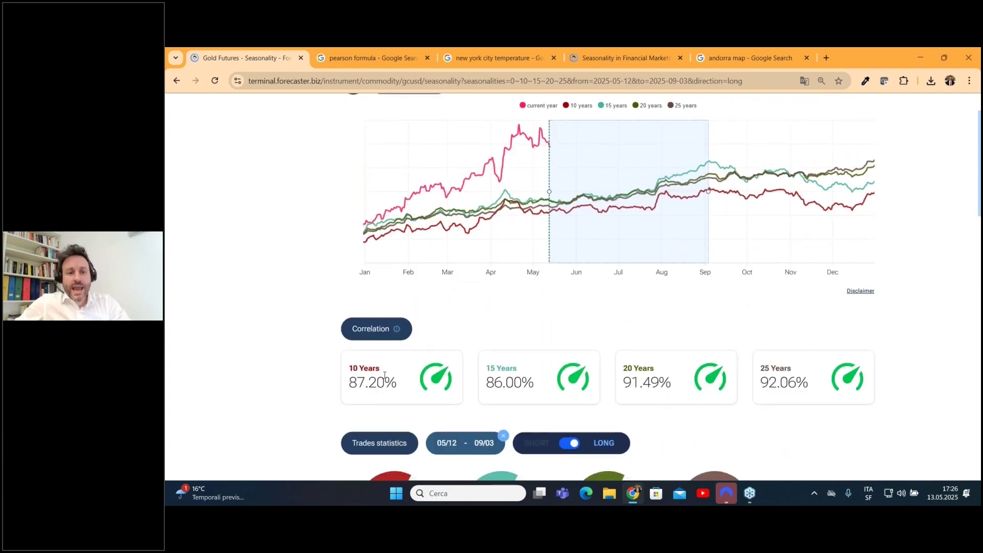